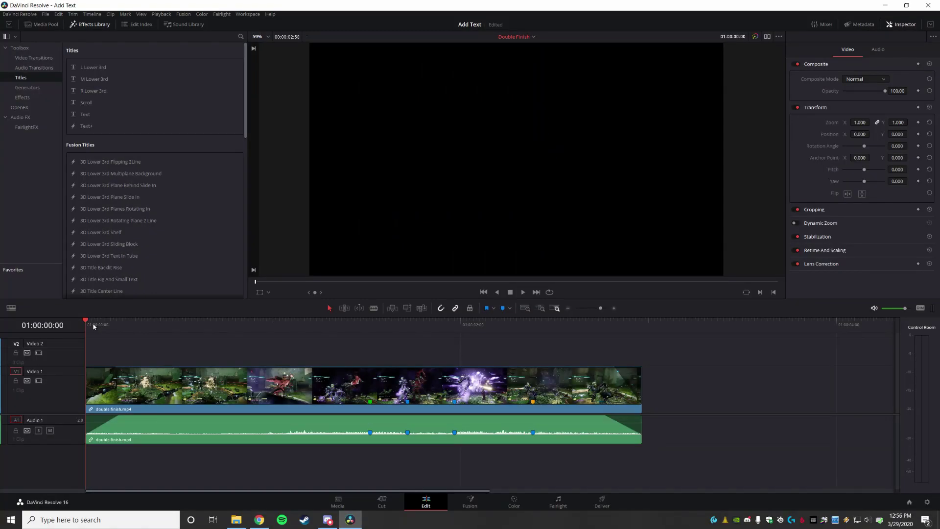
- Play the gameplay clip through, and check the frames at Marker 1 and Marker 2
key(space)
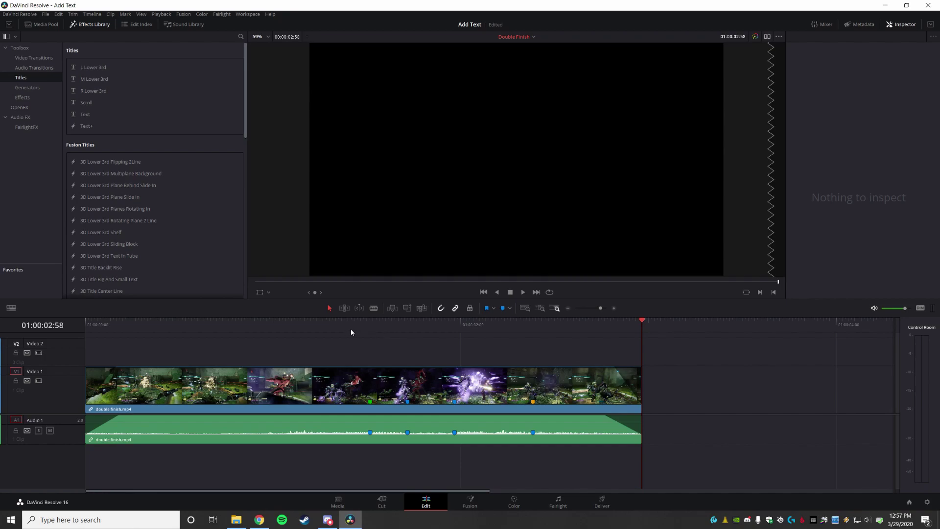
click(370, 402)
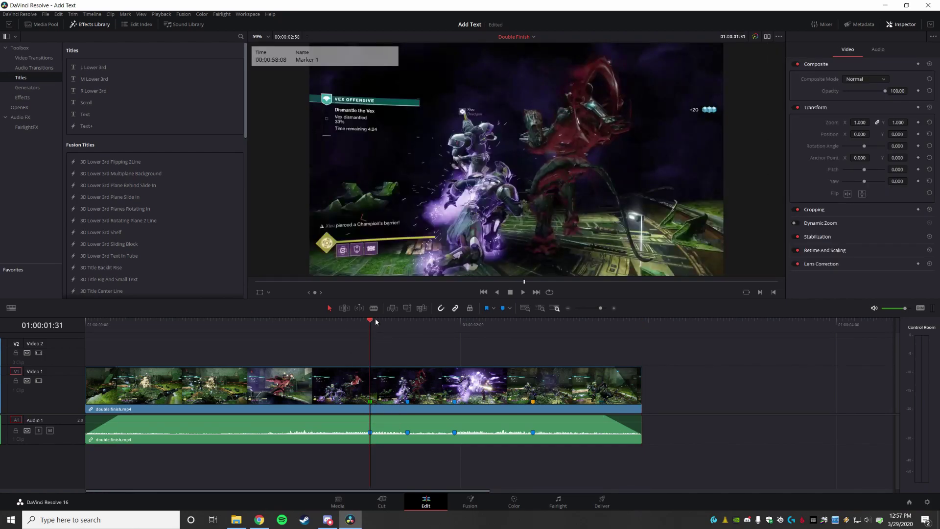
click(406, 324)
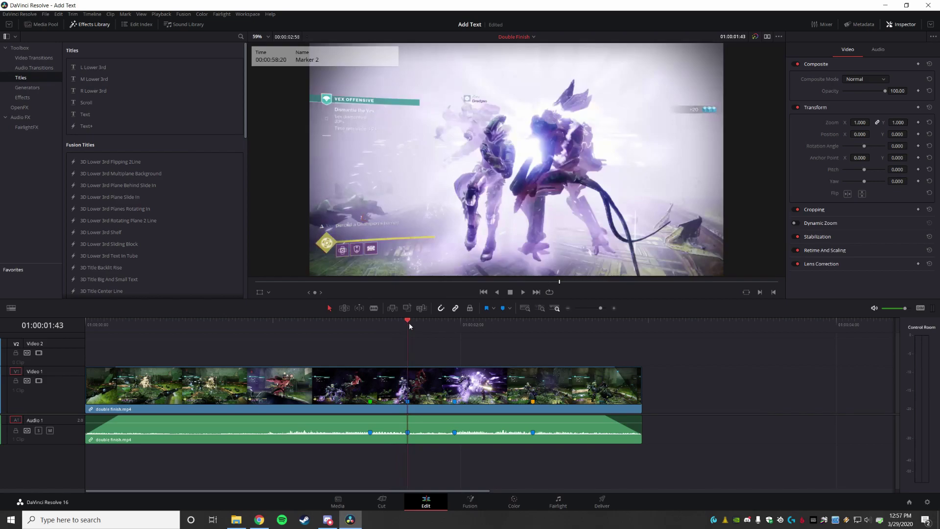
mouse_move(410, 323)
mouse_down()
mouse_move(528, 327)
mouse_move(408, 325)
mouse_up()
- Add a Text title on Video 2 starting at Marker 2 and trim its end to the following blue marker
click(89, 115)
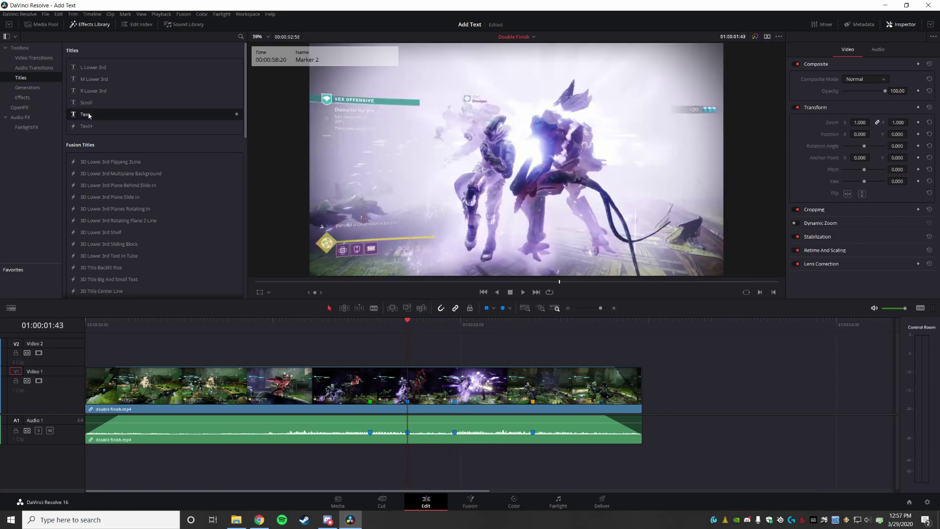
drag(90, 115, 410, 364)
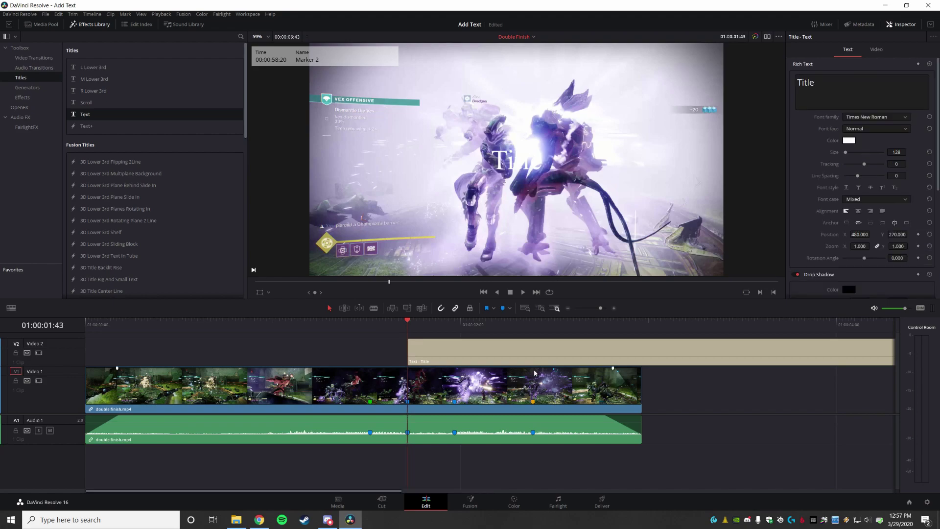
scroll(714, 377, down, 3)
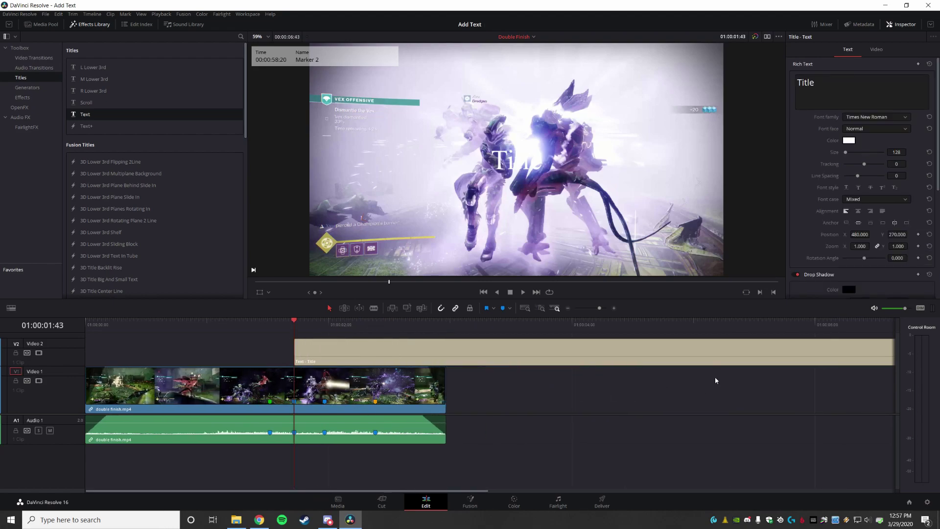
drag(635, 351, 248, 351)
scroll(401, 415, up, 3)
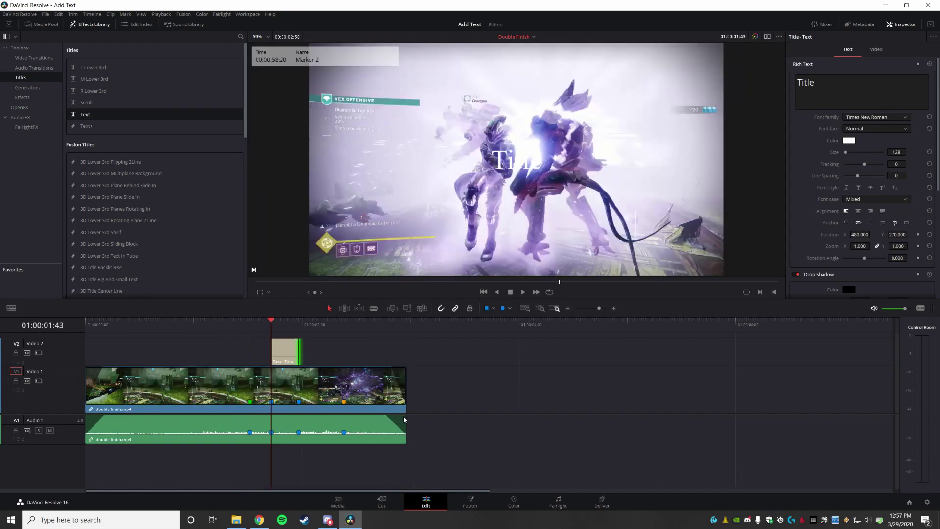
click(426, 349)
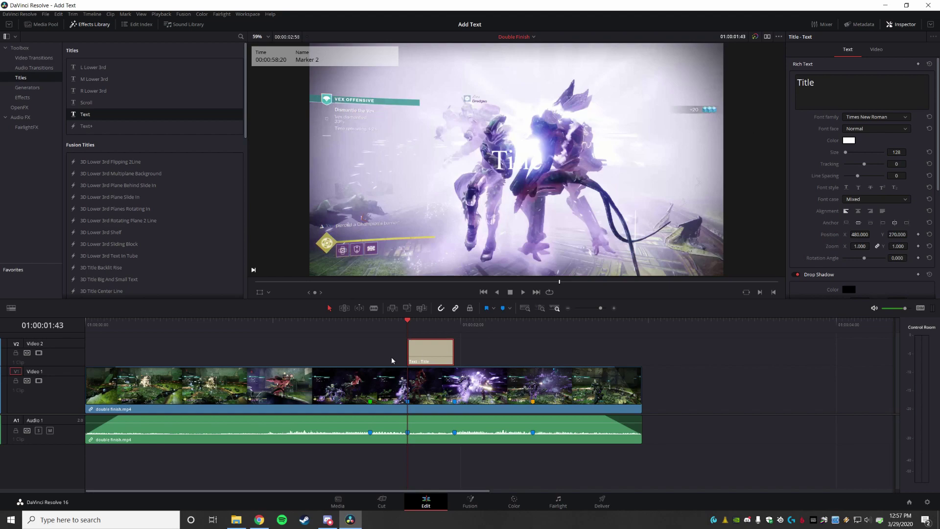
- Move the playhead over the title and replace its text with KA
click(419, 321)
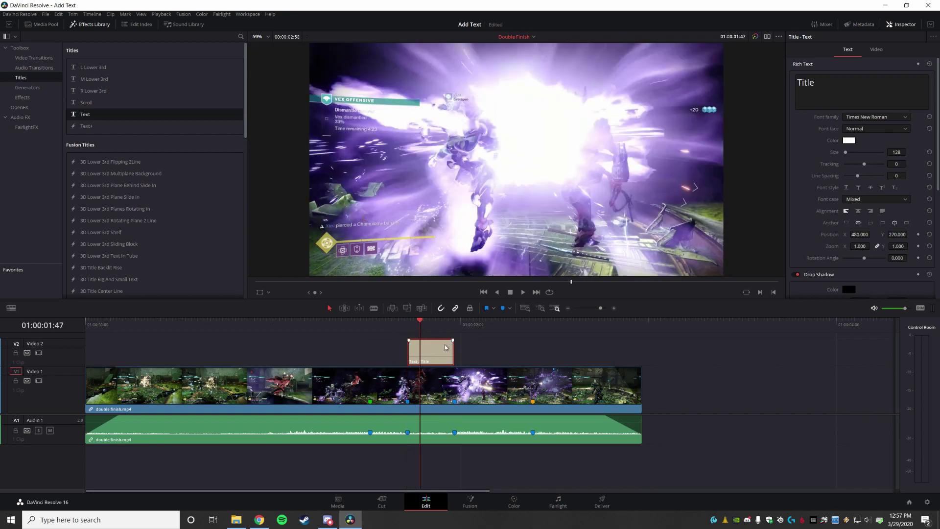
click(813, 80)
drag(824, 80, 790, 83)
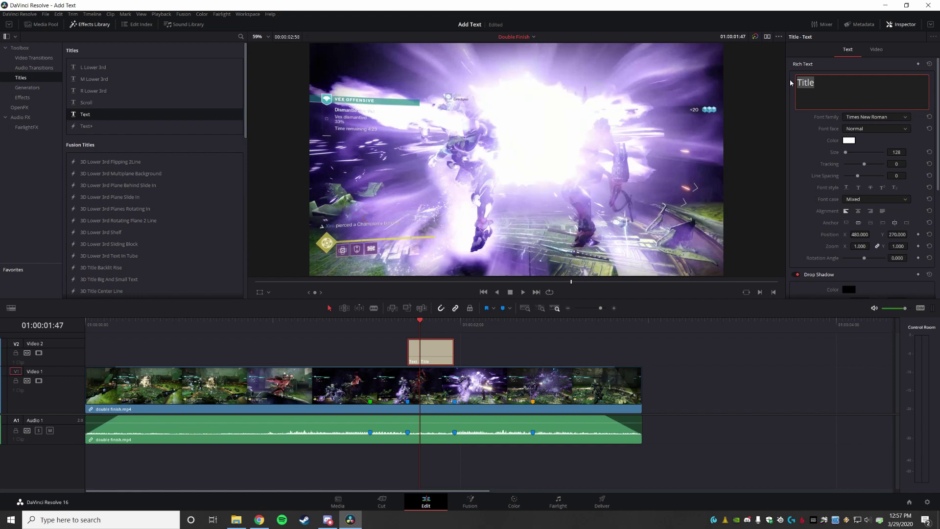
text(KA)
click(808, 213)
- Give the KA title a black stroke with size 2
scroll(800, 222, down, 3)
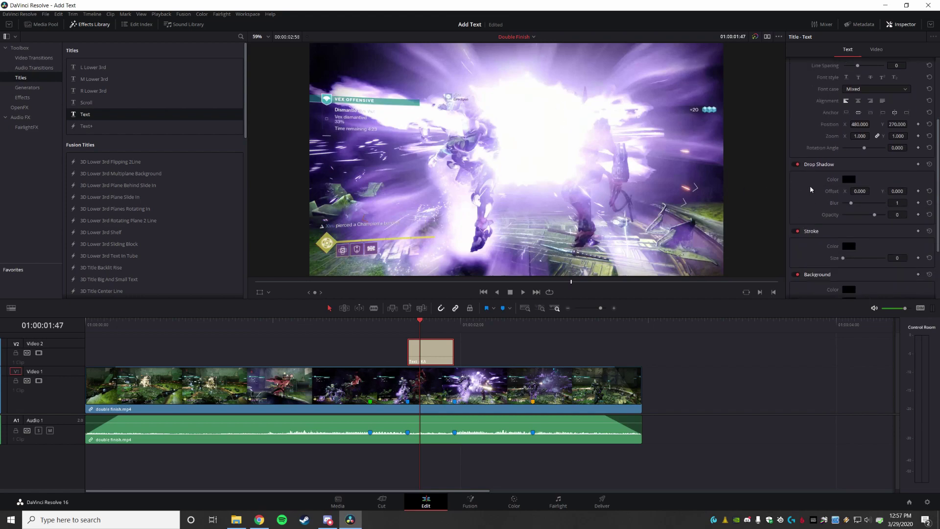
drag(841, 257, 847, 257)
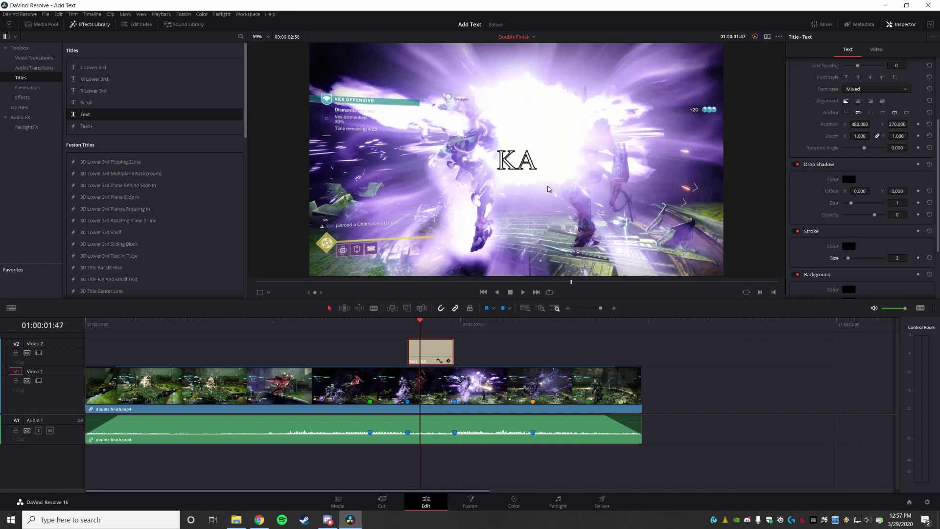
scroll(809, 210, up, 3)
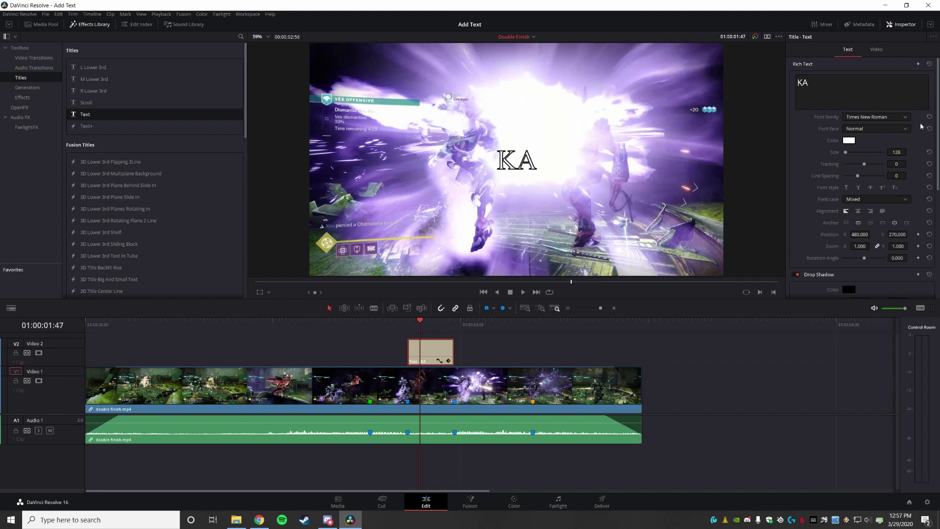
- Set the KA title's font to Open Sans Bold and its size to 250
click(906, 118)
scroll(886, 134, up, 10)
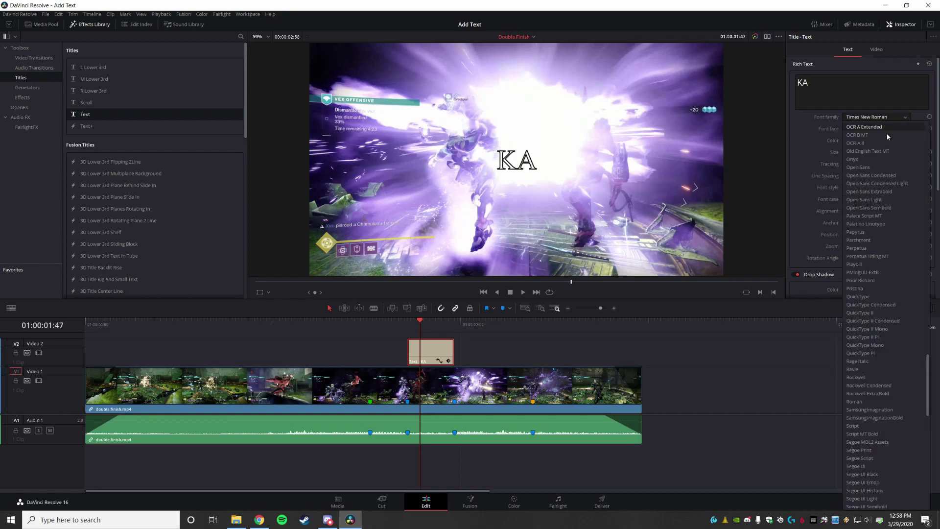
click(874, 167)
click(876, 128)
click(862, 146)
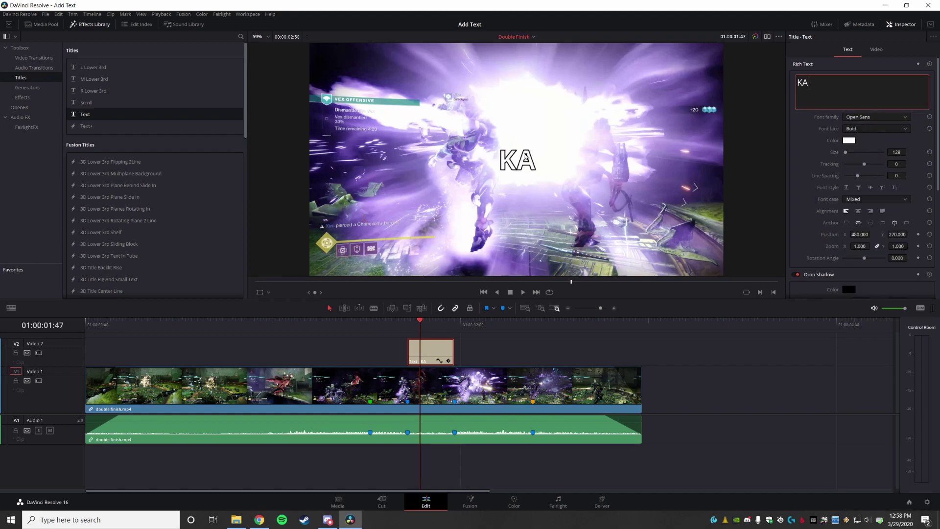
drag(898, 152, 897, 152)
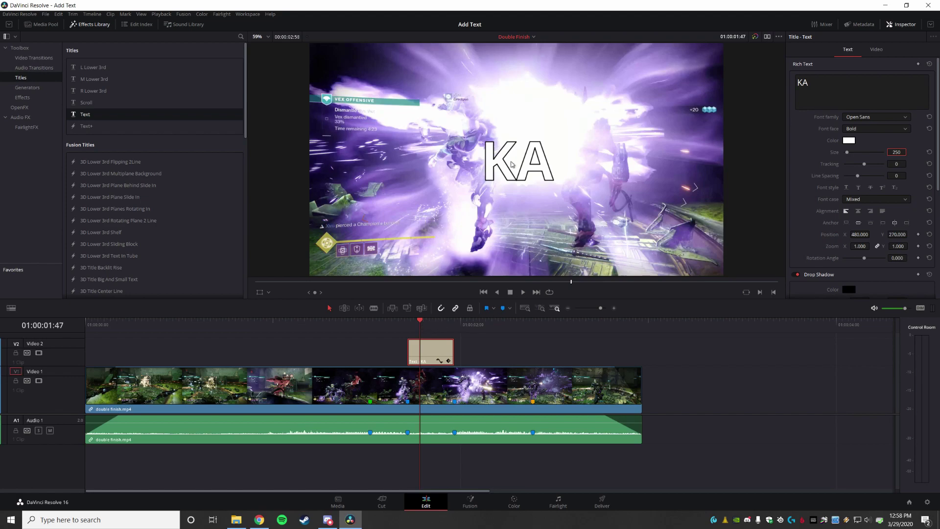
- Copy the KA title, paste it directly after the original on Video 2, and extend the copy to the orange marker
click(429, 349)
drag(420, 317, 455, 318)
key(ctrl+v)
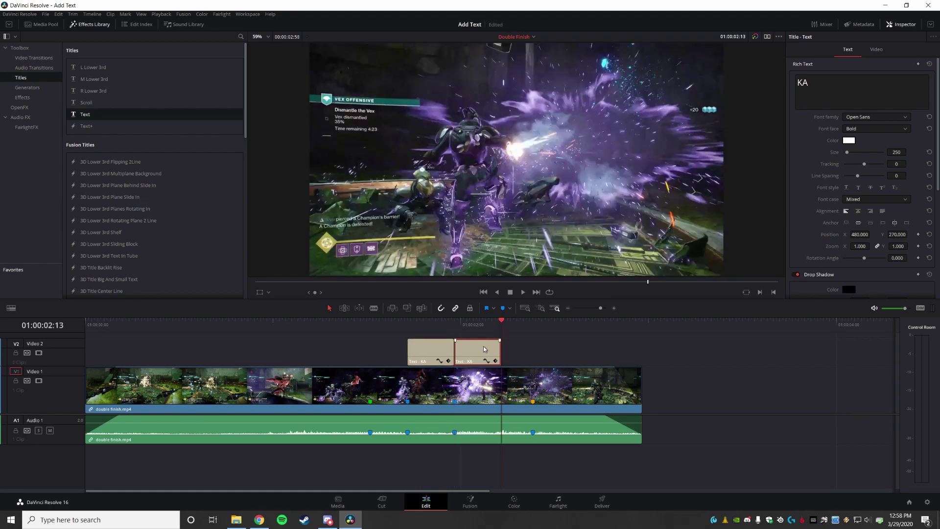
drag(500, 349, 532, 349)
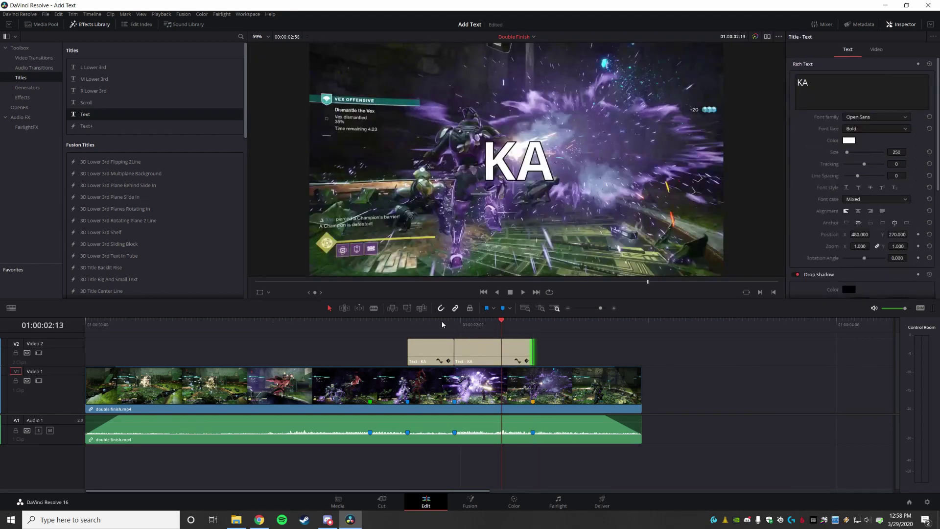
- Replace the second title's text with POW and preview it over the clip
click(796, 83)
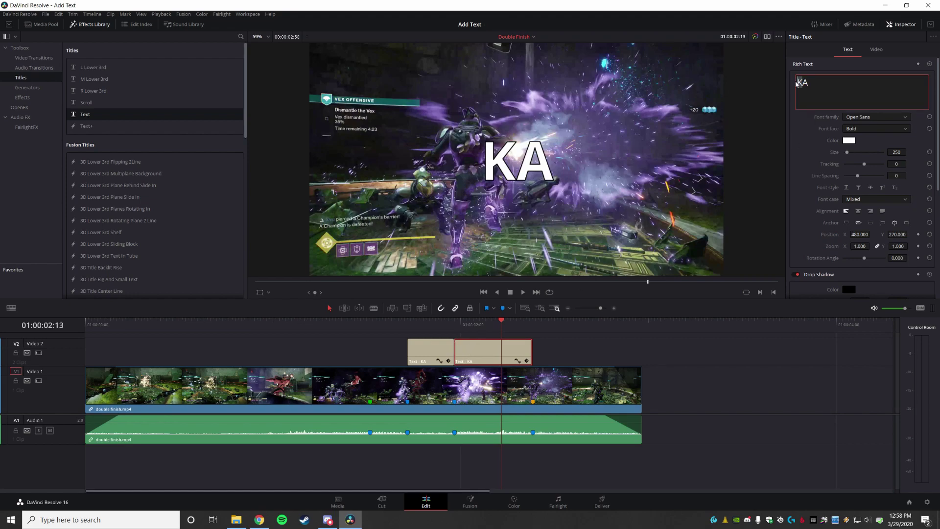
key(Delete)
key(Delete)
text(POW)
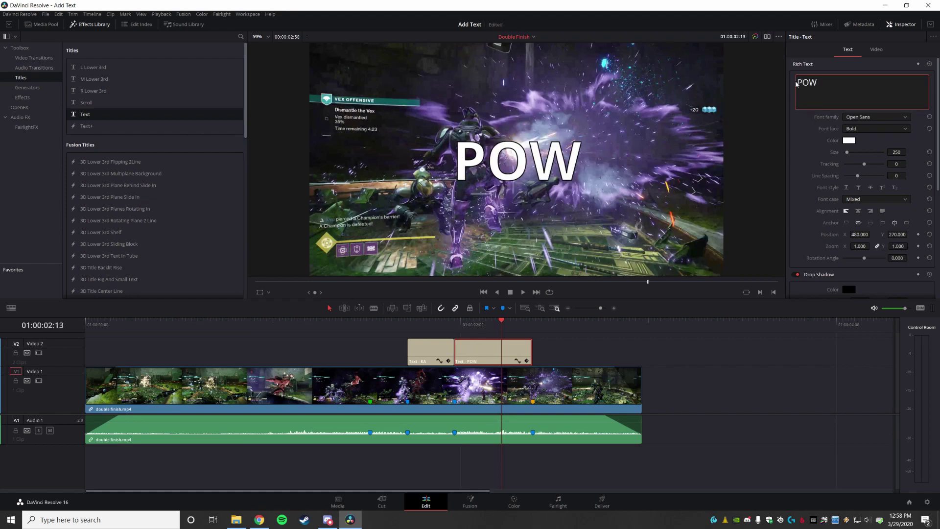
drag(420, 322, 507, 322)
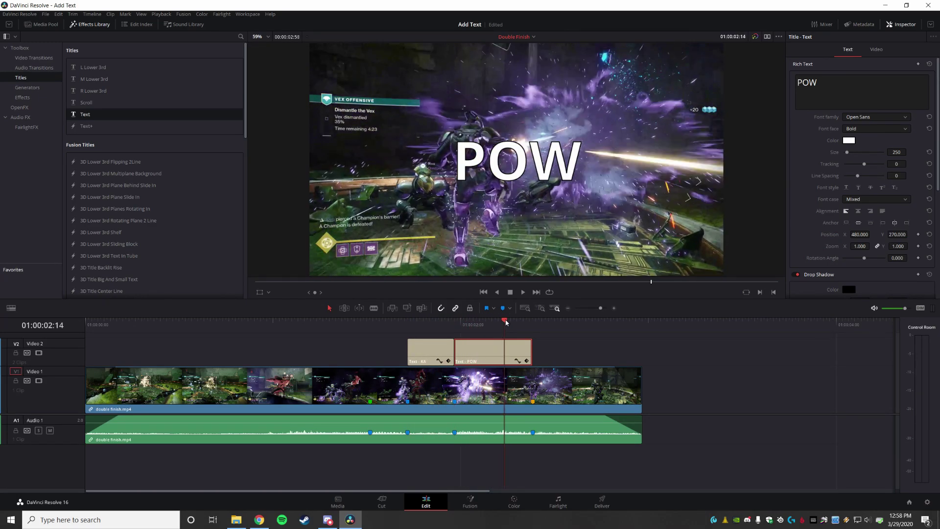
scroll(798, 262, down, 3)
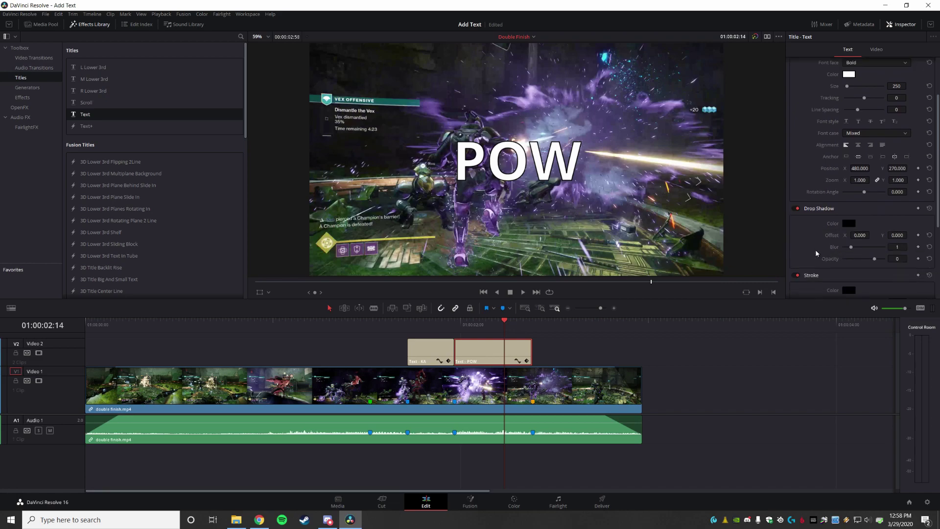
scroll(911, 201, up, 3)
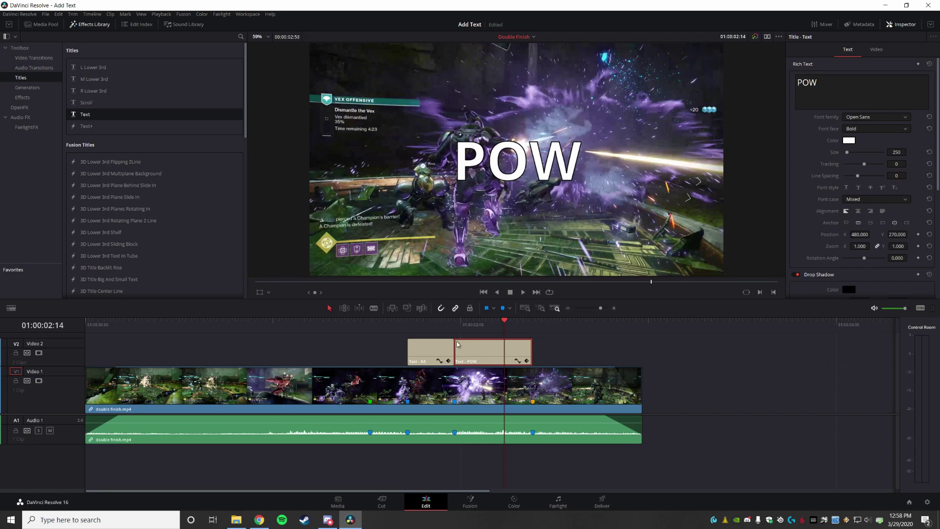
- Delete both the KA and POW titles from Video 2
click(430, 348)
ctrl+click(468, 343)
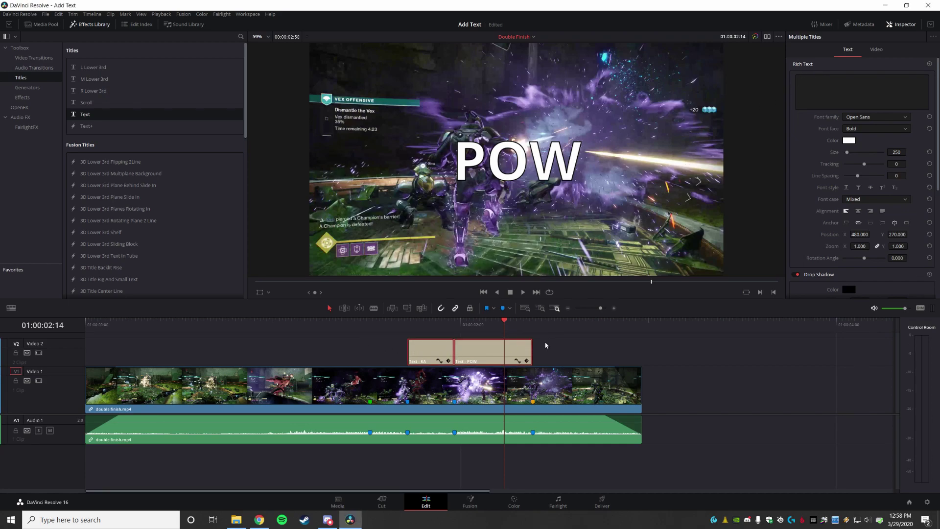
key(Delete)
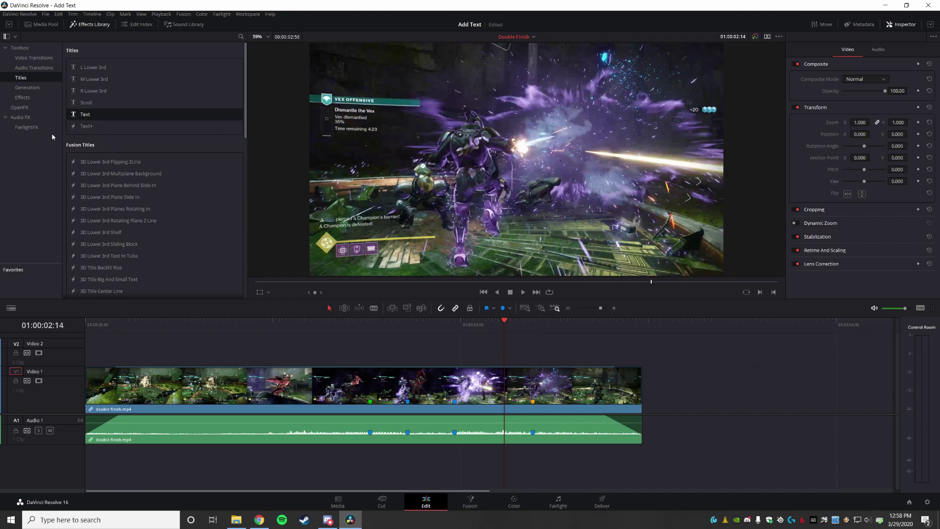
- Add a Text+ title on Video 2 starting at Marker 2 and trim its end to the orange marker
click(85, 127)
drag(85, 130, 410, 354)
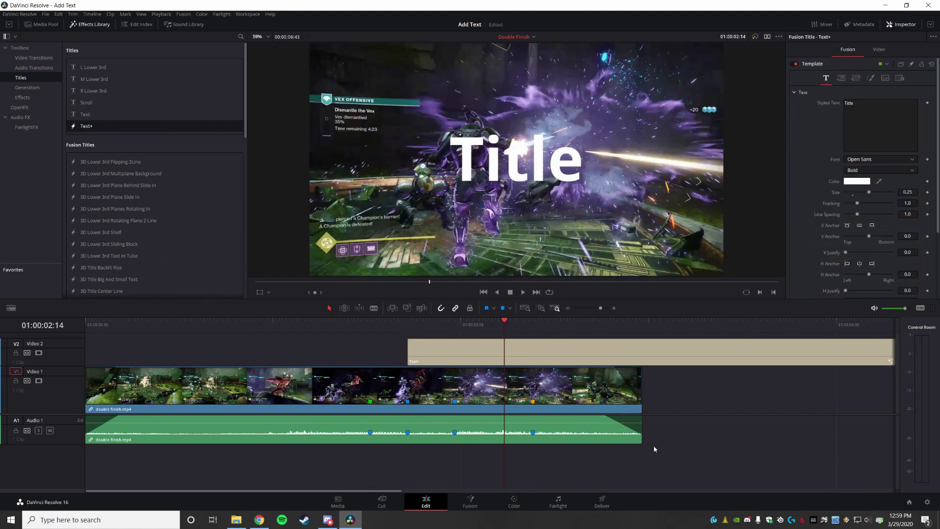
drag(394, 491, 624, 492)
drag(781, 346, 151, 350)
drag(438, 492, 155, 487)
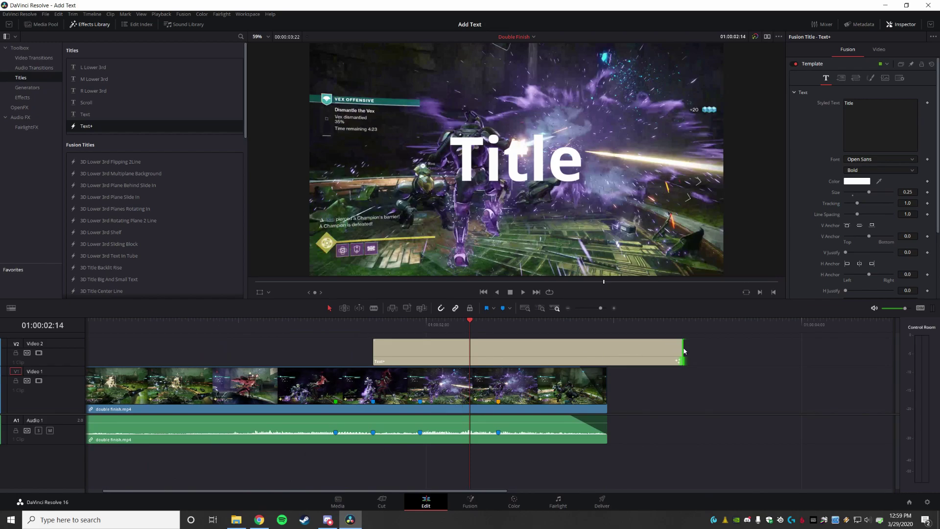
drag(684, 352, 499, 362)
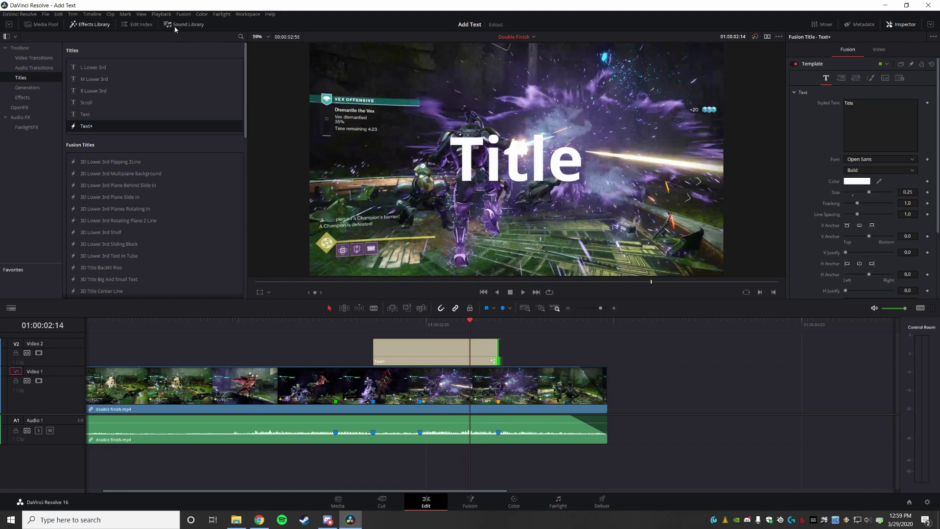
- Save the project and look at the Proxy Mode options for playback
key(ctrl+s)
click(161, 14)
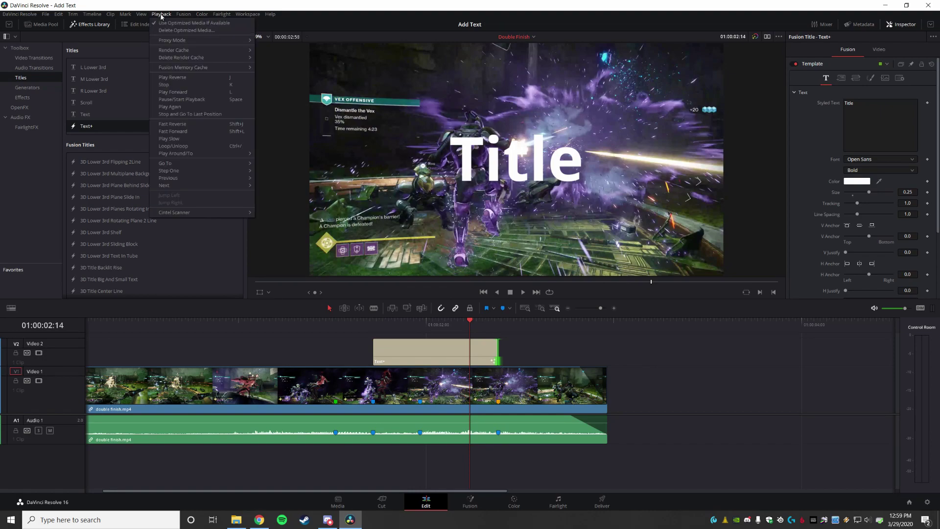
mouse_move(174, 43)
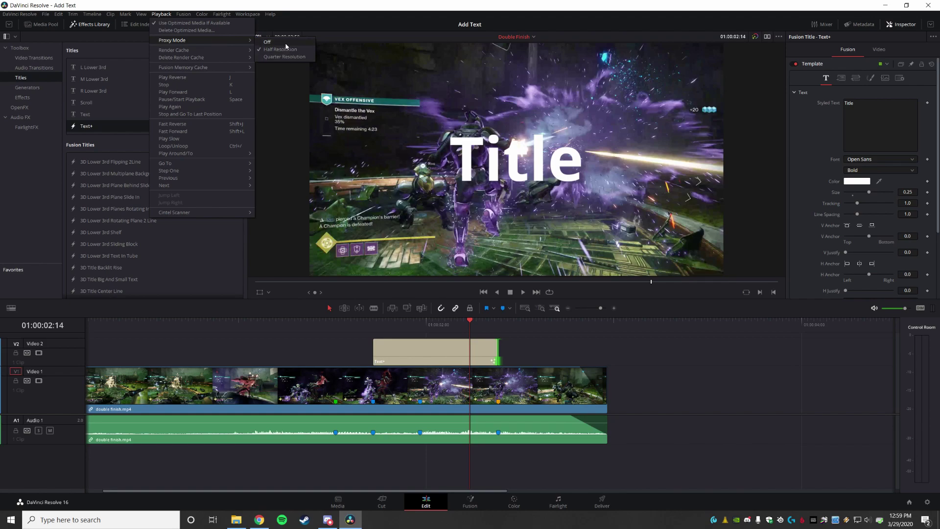
click(273, 343)
- Select the Text+ title on Video 2 and enable its shading element 2, the red outline
click(426, 354)
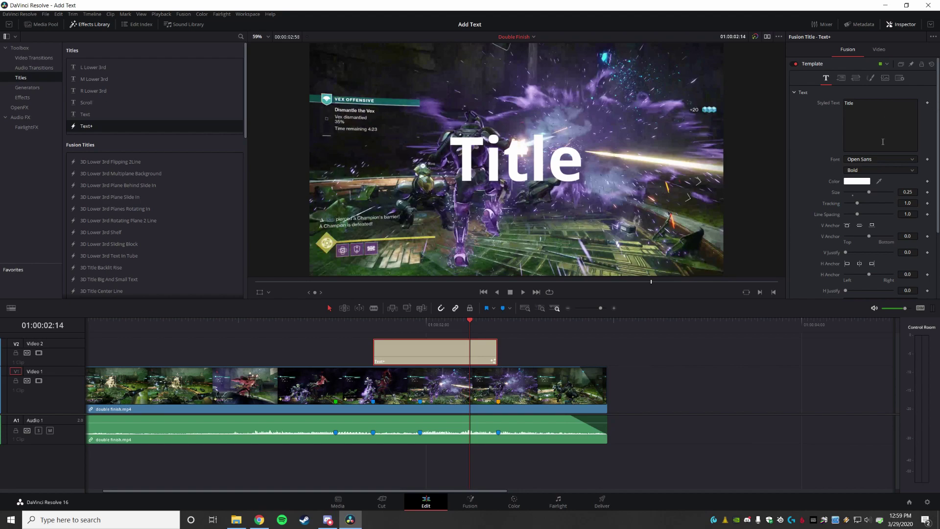
scroll(867, 190, down, 3)
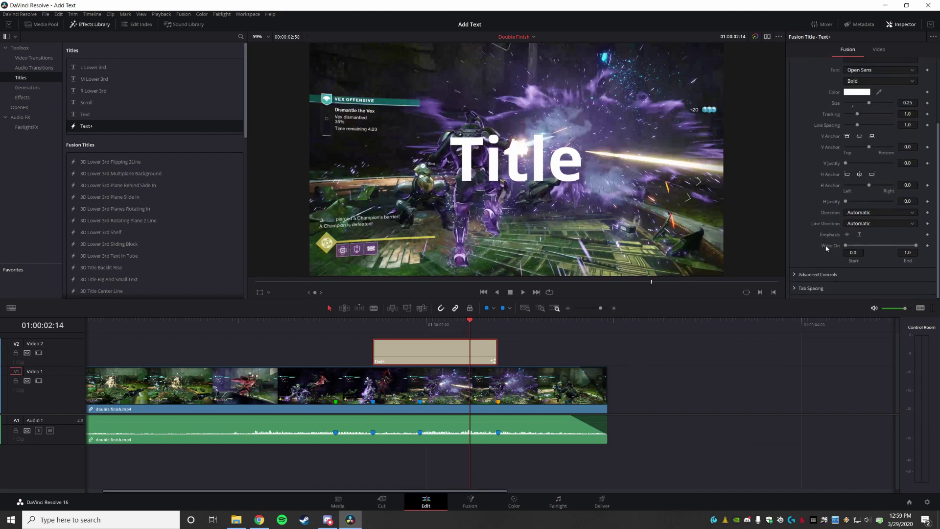
scroll(826, 248, up, 3)
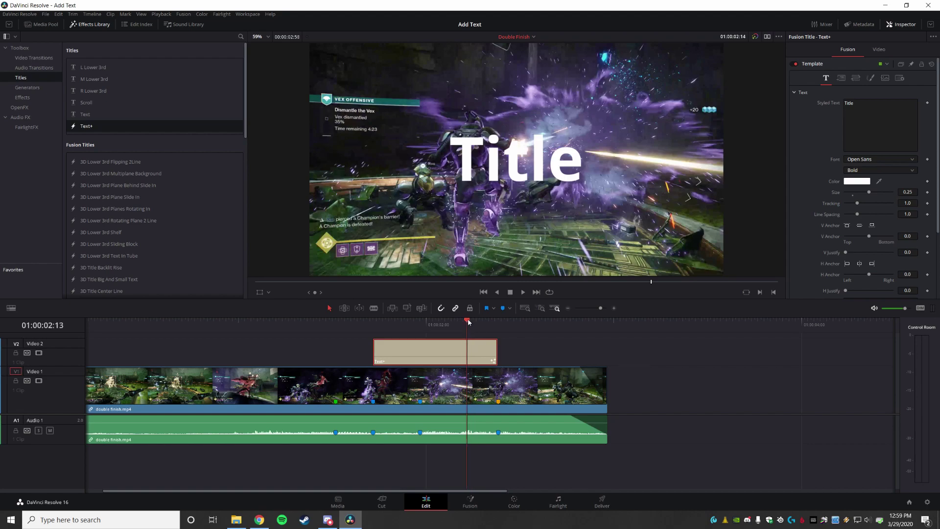
drag(469, 322, 436, 322)
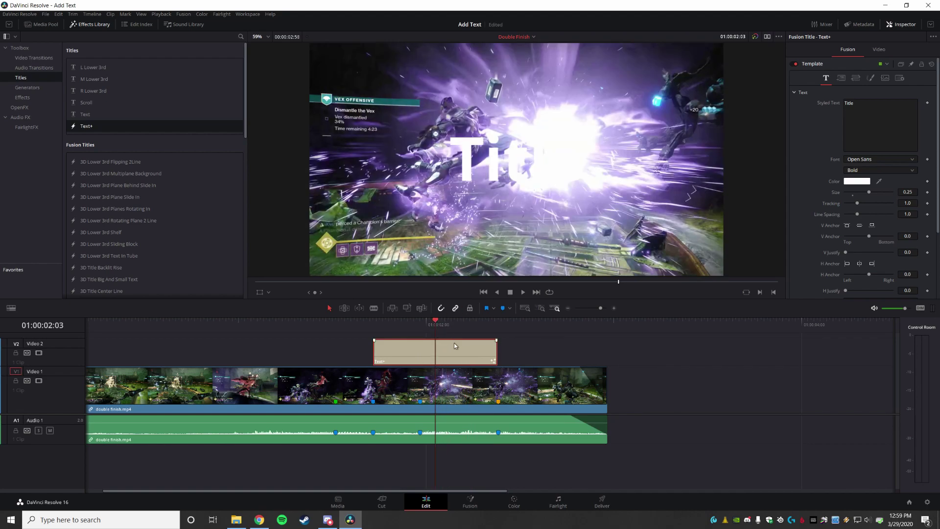
click(872, 79)
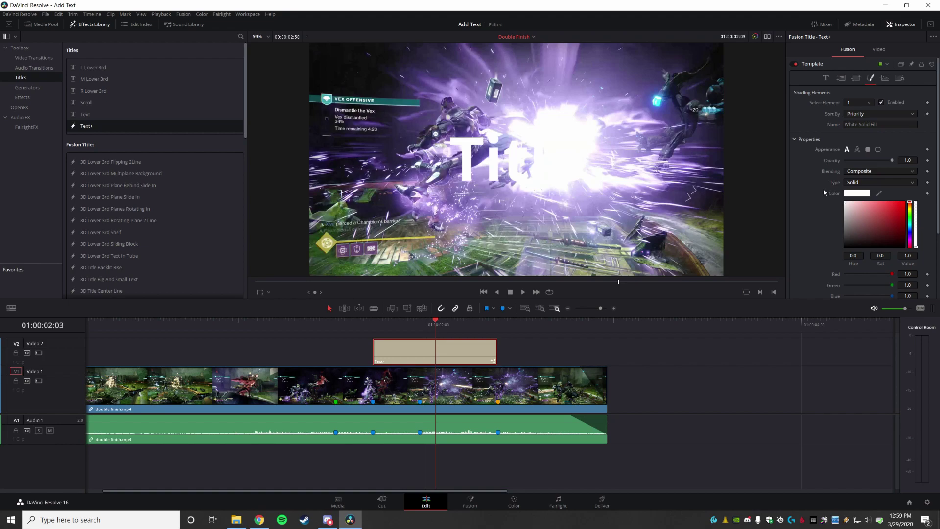
scroll(823, 189, down, 2)
scroll(825, 189, up, 2)
click(867, 102)
click(860, 121)
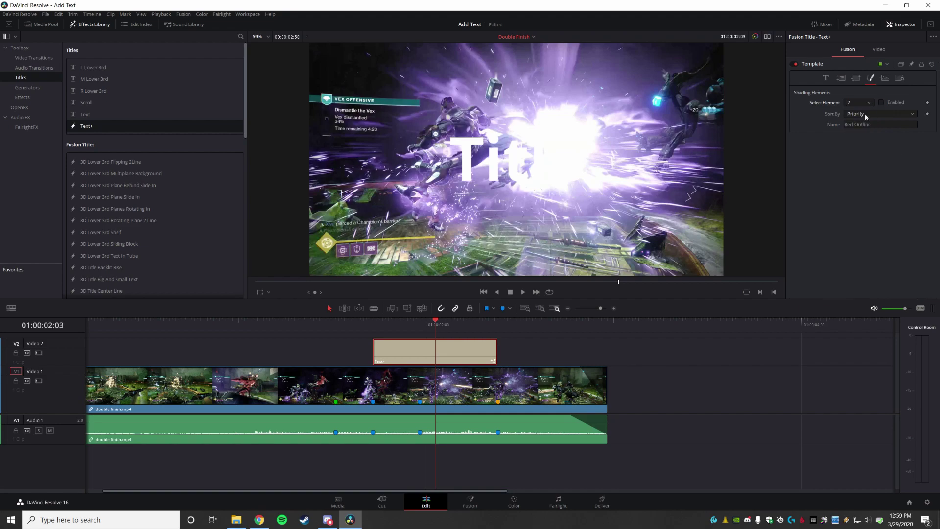
click(881, 102)
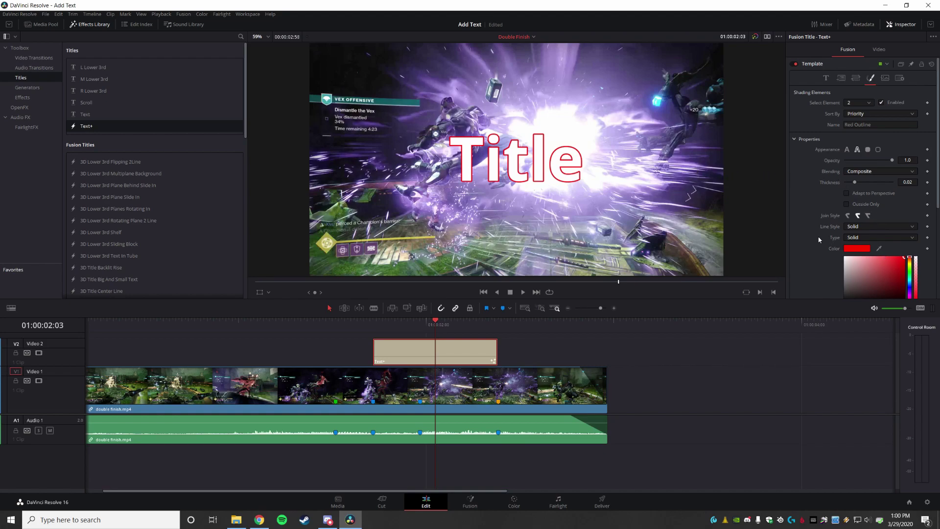
- Change the title's outline color to black
scroll(817, 236, down, 3)
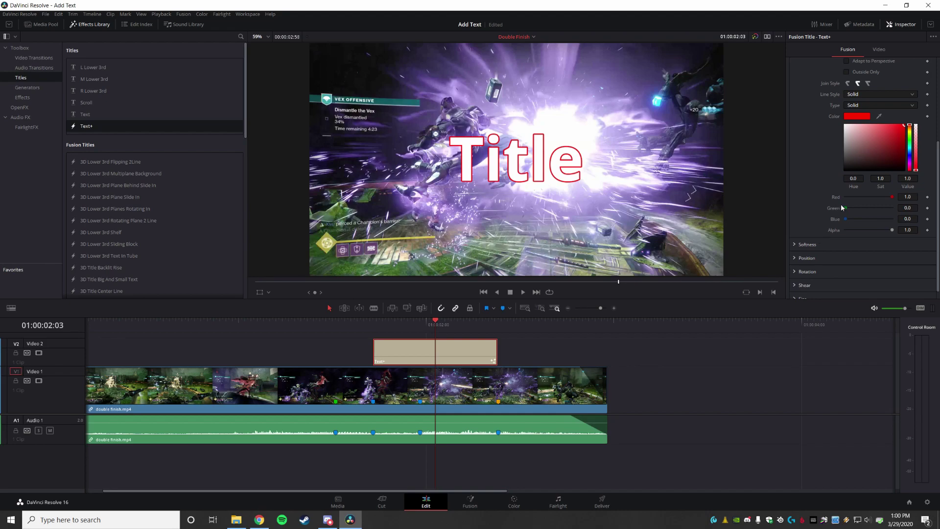
drag(877, 153, 835, 178)
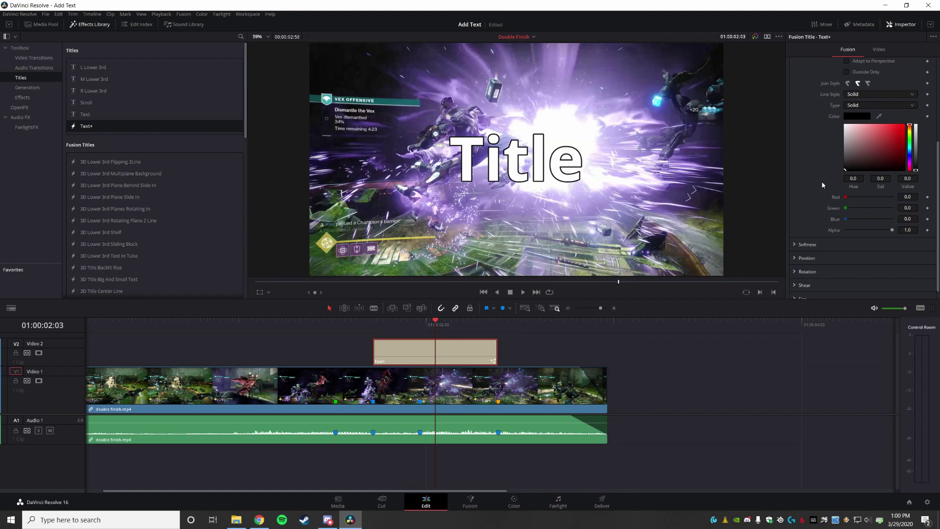
scroll(808, 180, up, 3)
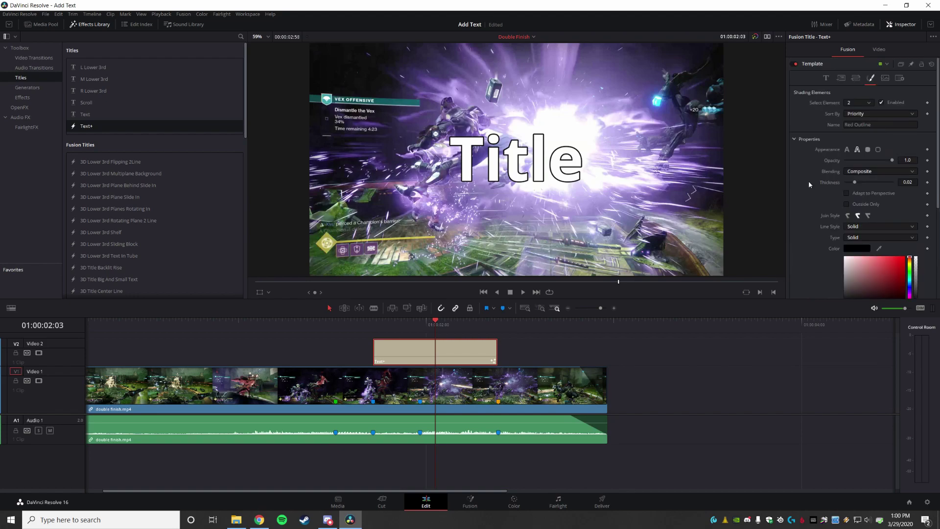
- At Marker 2, replace the title's styled text with KA and keyframe the text
click(826, 78)
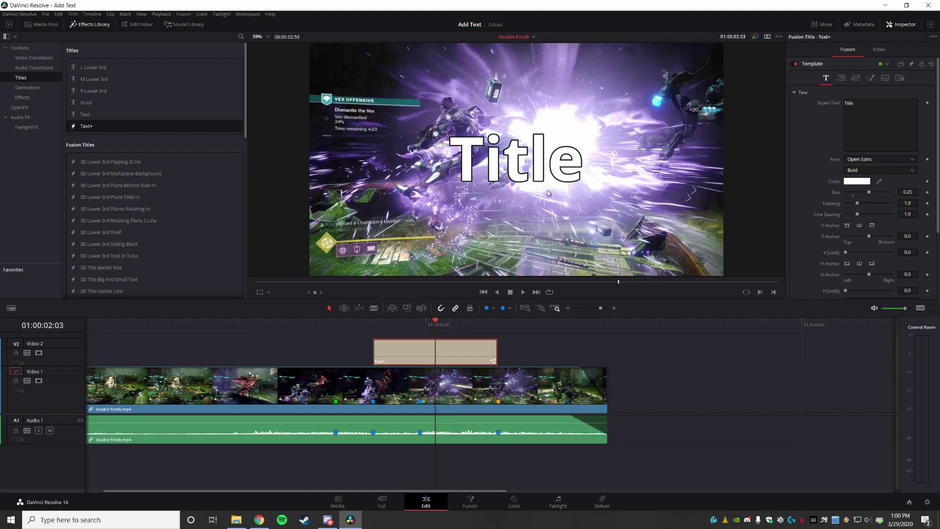
drag(435, 321, 374, 323)
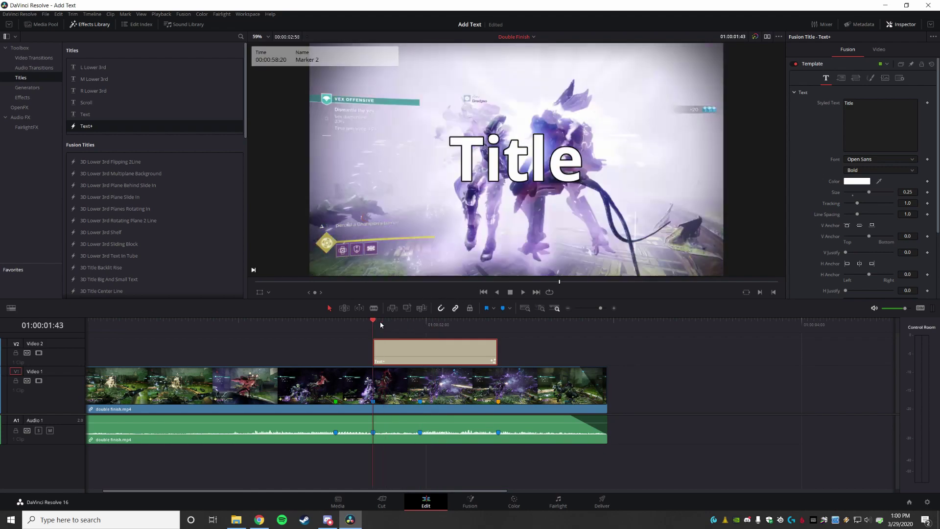
double_click(858, 104)
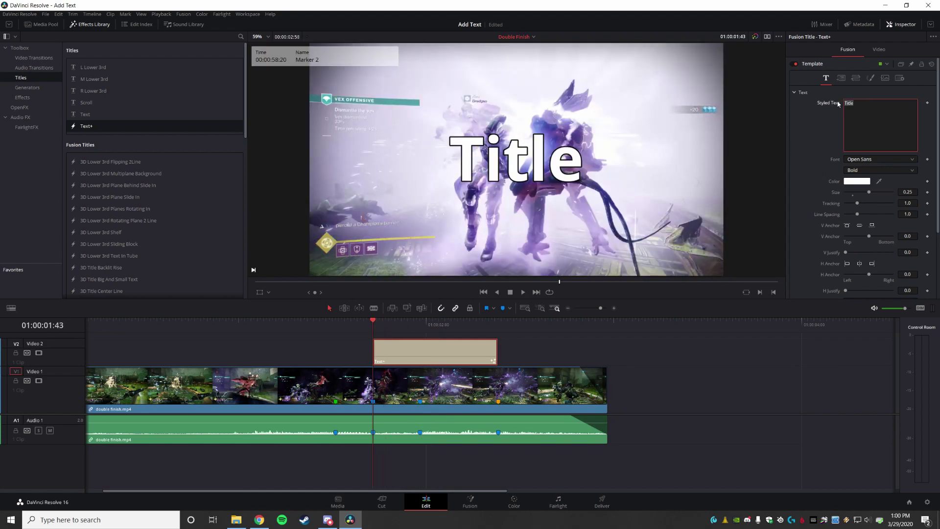
text(KA)
click(927, 103)
- At Marker 3, add a styled text keyframe and change the text to POW
drag(374, 319, 413, 321)
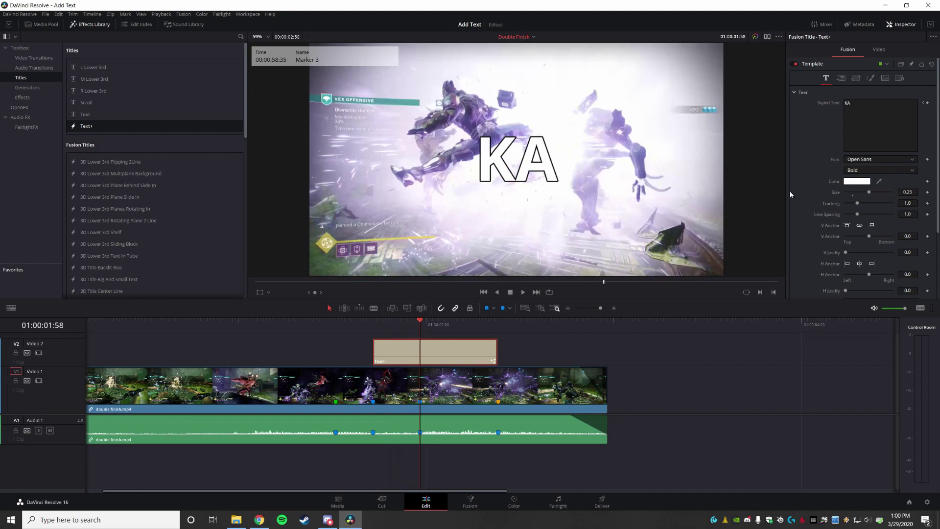
click(928, 103)
click(844, 106)
key(BackSpace)
key(BackSpace)
text(POW)
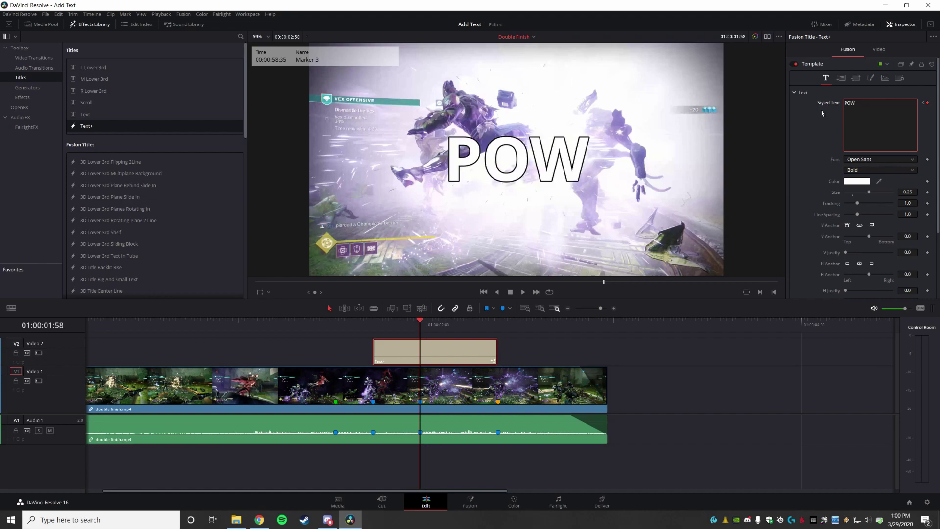
- Keyframe the title's Size at 0.25 at Marker 3 and again a few frames after Marker 2
click(407, 322)
click(420, 321)
click(927, 192)
drag(415, 322, 380, 322)
key(space)
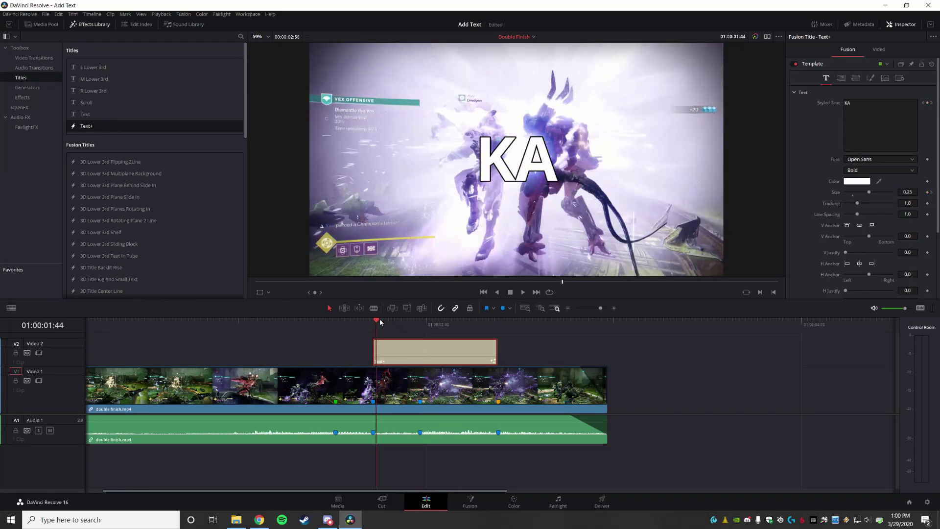
click(926, 193)
- Set the title's Size to 0.05 at Marker 2
key(Left)
key(Left)
key(Left)
key(Left)
key(Left)
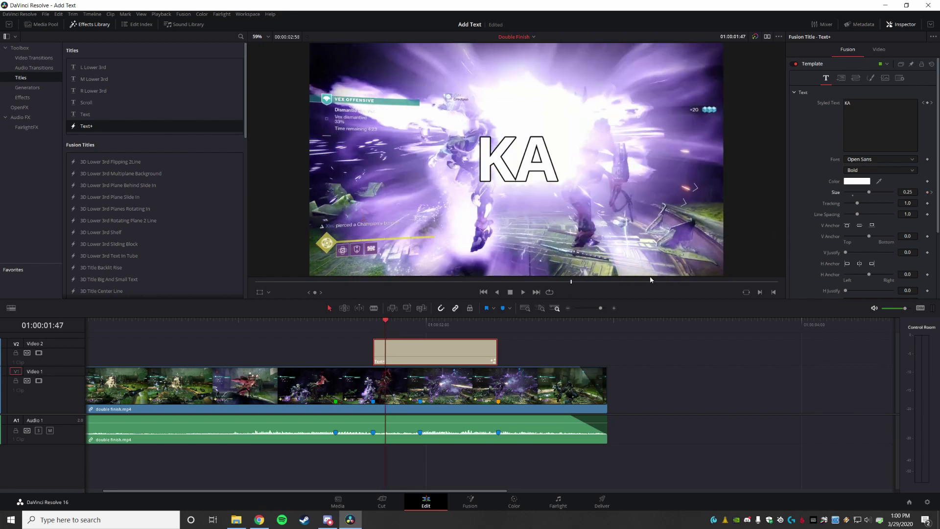
click(914, 191)
text(.01)
key(BackSpace)
key(BackSpace)
key(BackSpace)
key(BackSpace)
key(BackSpace)
text(05)
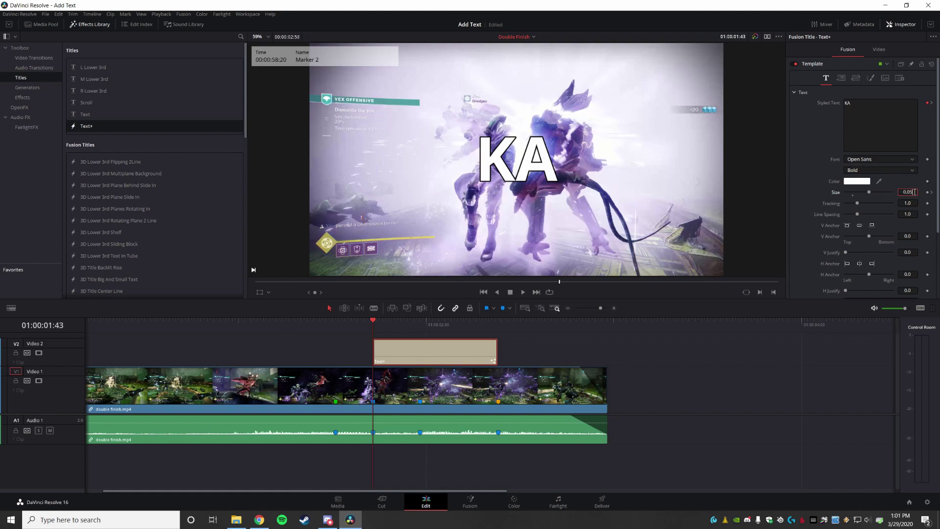
key(Tab)
key(Return)
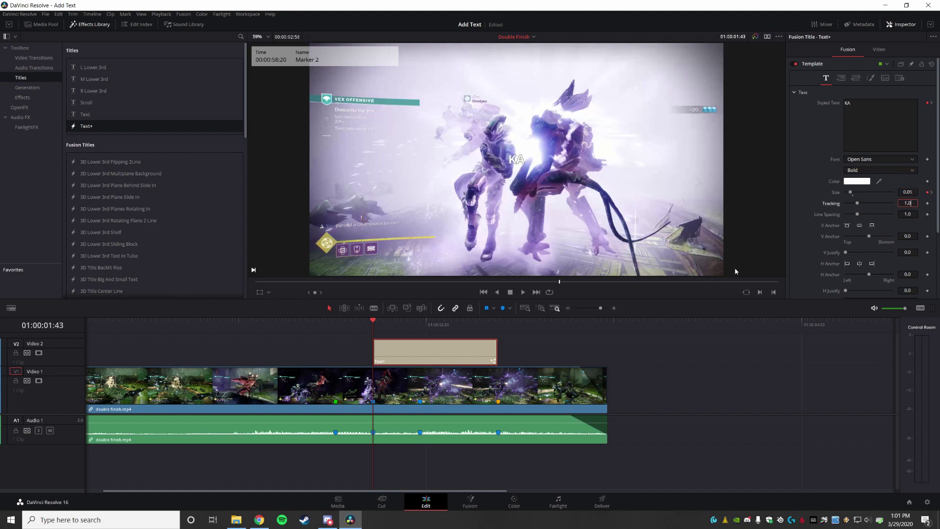
- At 01:00:02:02, a few frames past Marker 3, add a Size keyframe and set it to 0.35
drag(382, 322, 420, 319)
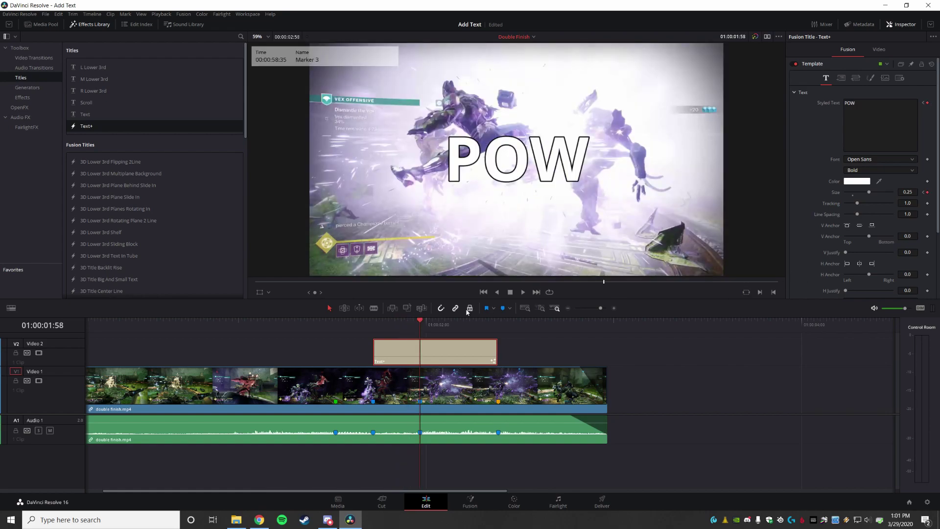
key(Right)
key(Right)
key(Right)
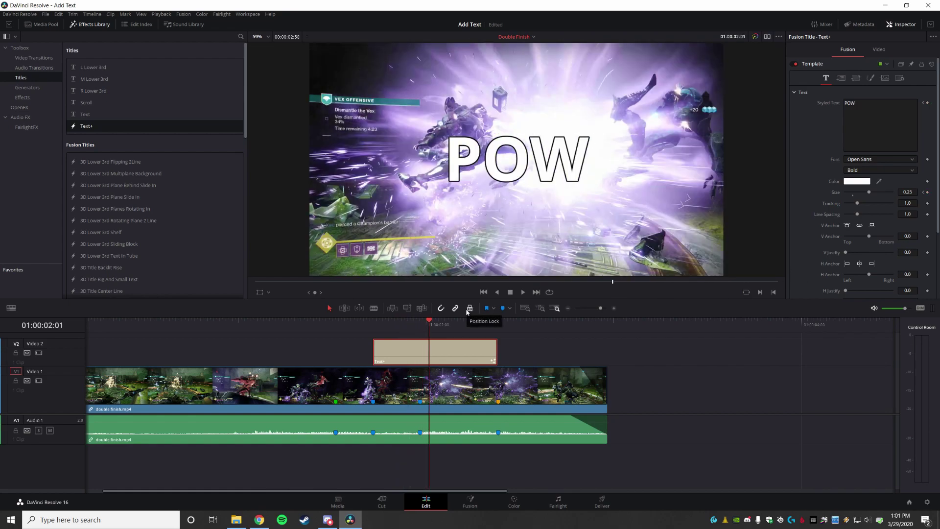
key(Right)
click(927, 193)
drag(914, 194, 912, 194)
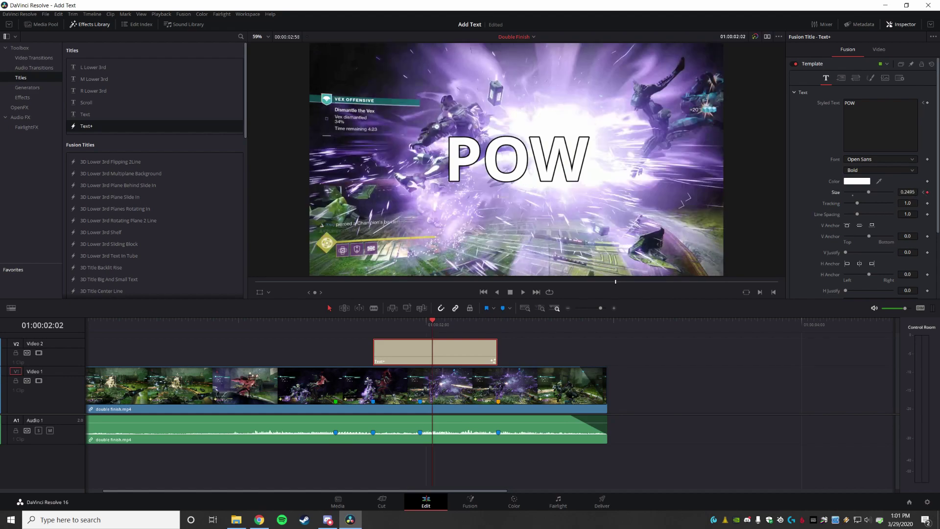
click(914, 192)
key(Tab)
double_click(913, 193)
text(.35)
key(Tab)
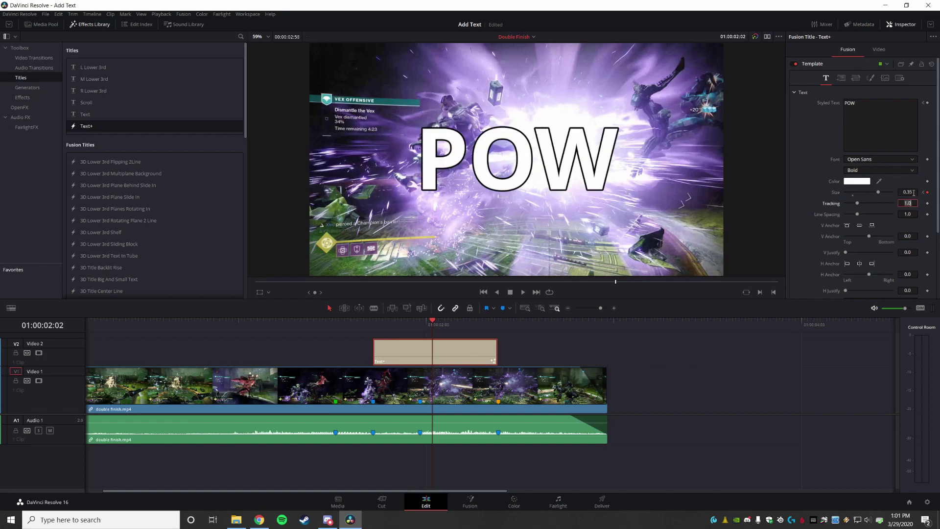
- At 01:00:02:22, near the end of the title, add a Size keyframe with the value 0.02
drag(435, 321, 493, 317)
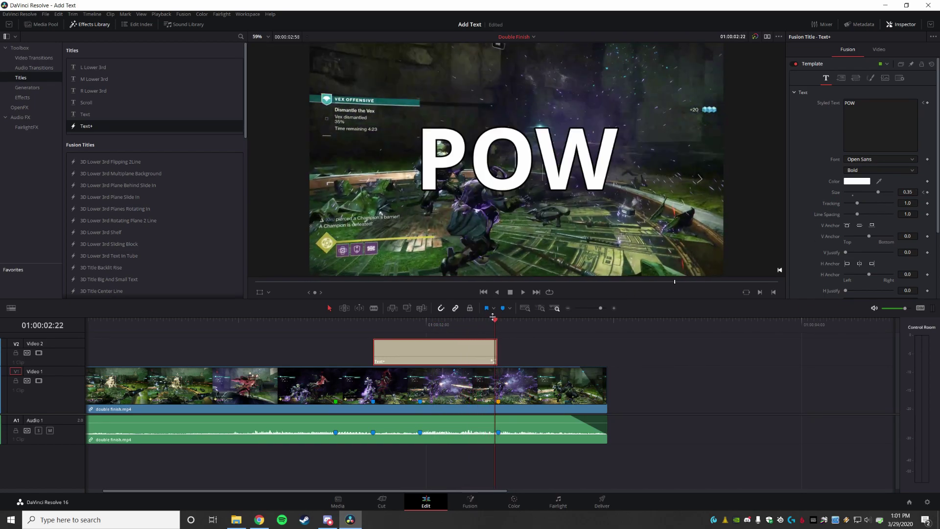
click(926, 192)
click(907, 192)
key(BackSpace)
key(BackSpace)
text(0)
text(2)
key(Tab)
- Play back the animated title from Marker 2 and the whole timeline from its start
click(373, 321)
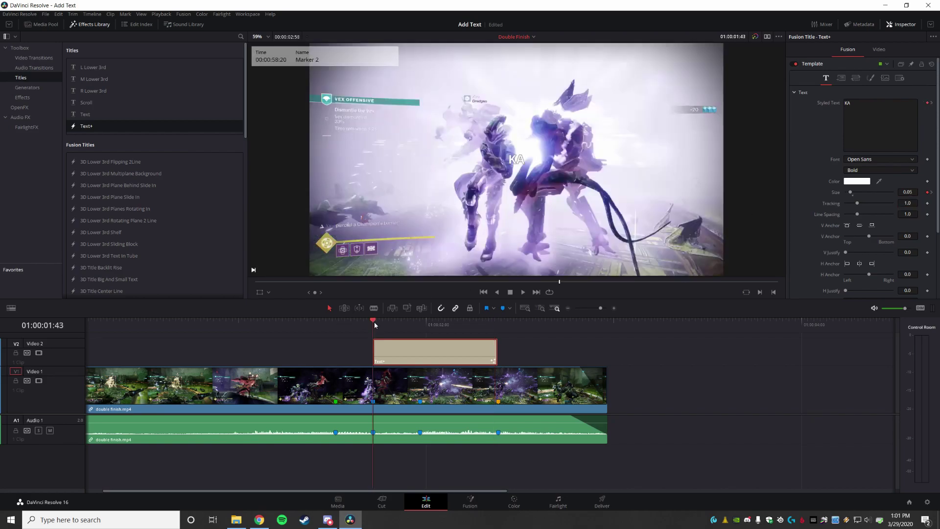
key(space)
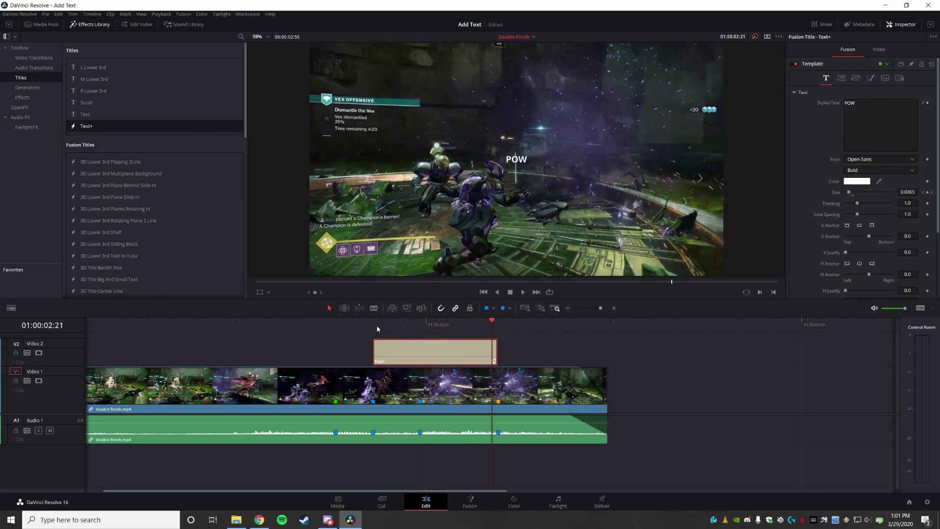
click(377, 325)
drag(376, 329, 62, 329)
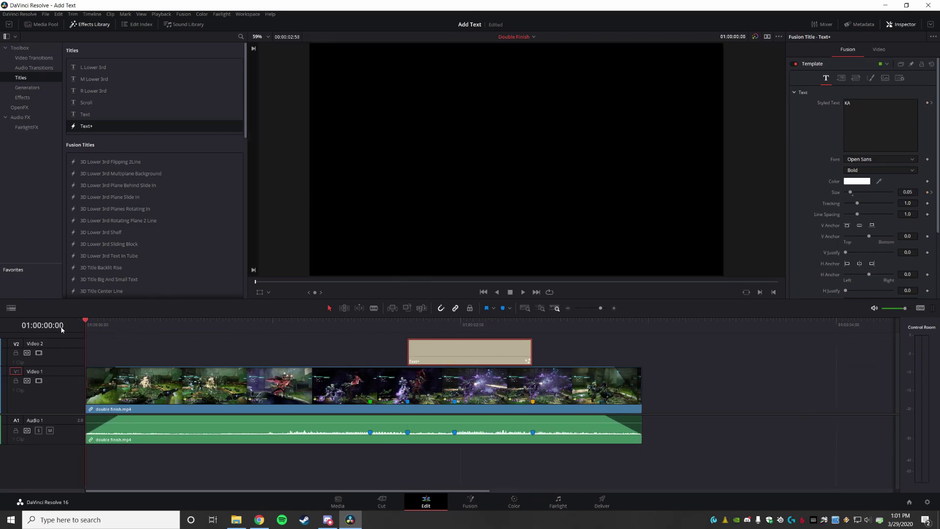
key(space)
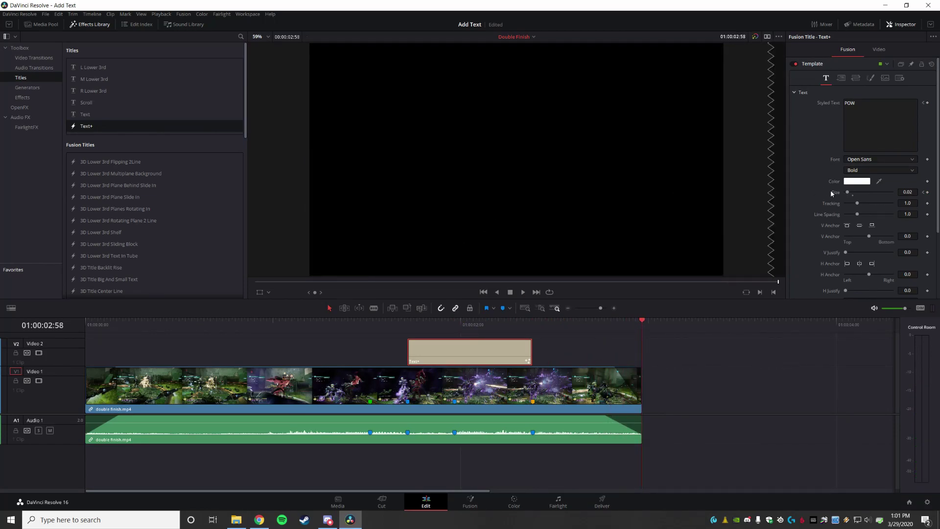
- Look over the Text+ title's text and layout settings
scroll(837, 223, down, 2)
scroll(837, 216, up, 2)
click(842, 79)
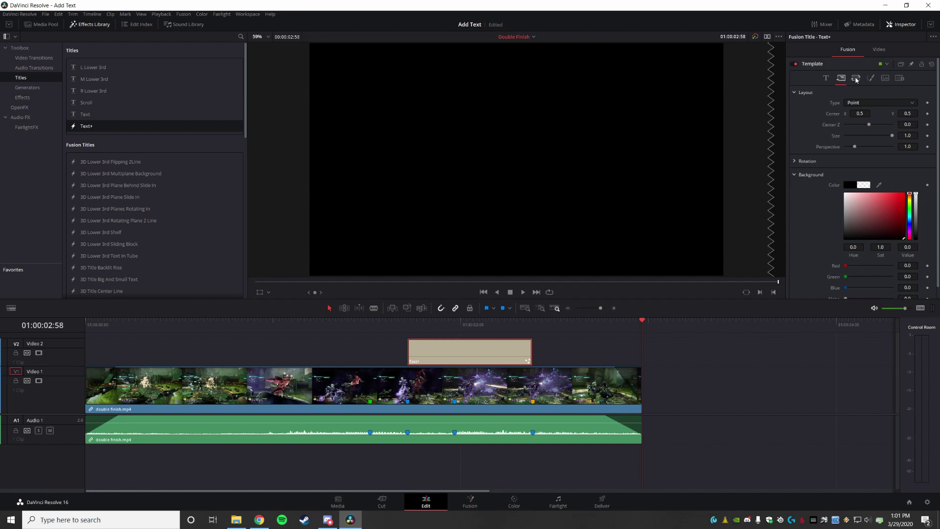
click(857, 80)
click(826, 79)
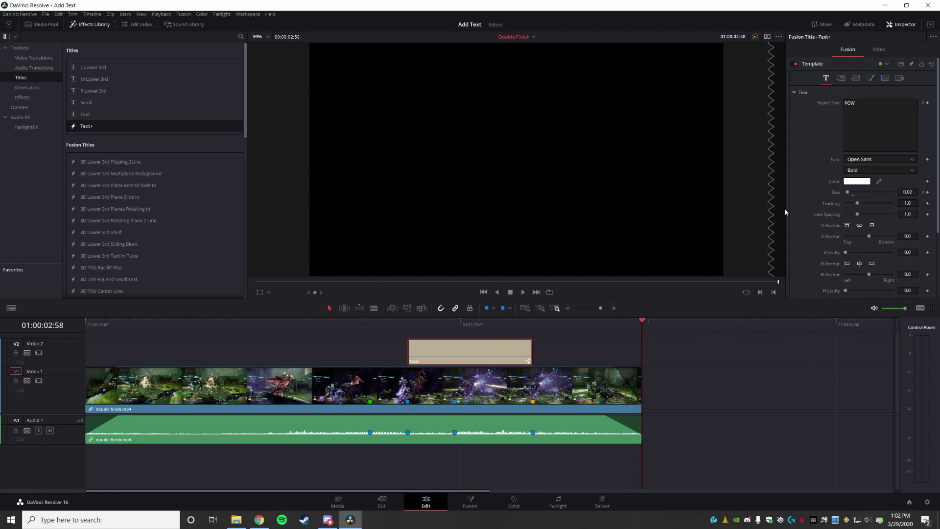
- With POW in view near 01:00:02:03, set the fill type of shading element 1 to Gradient
click(870, 78)
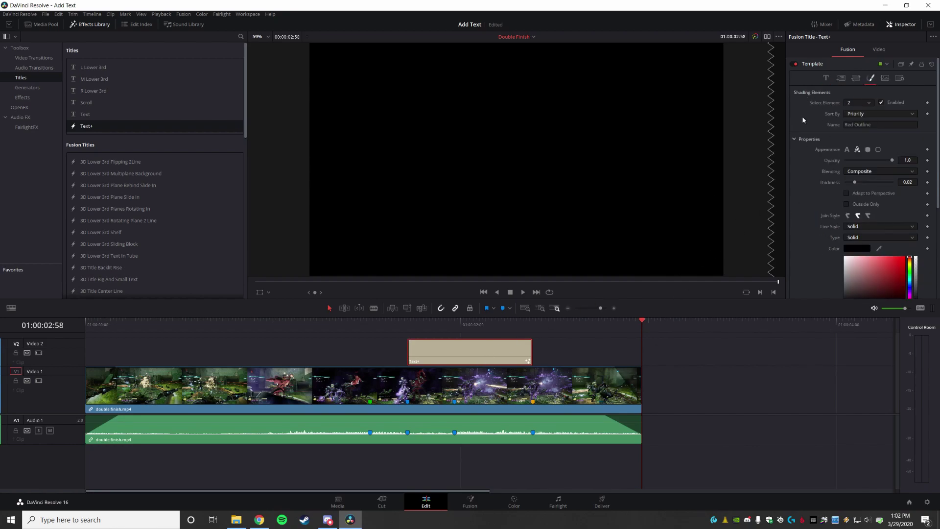
click(470, 332)
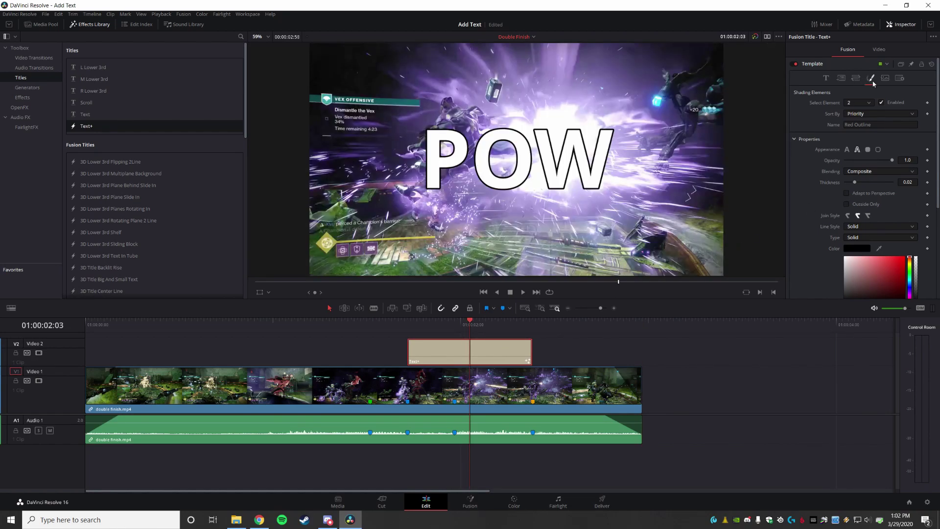
click(866, 103)
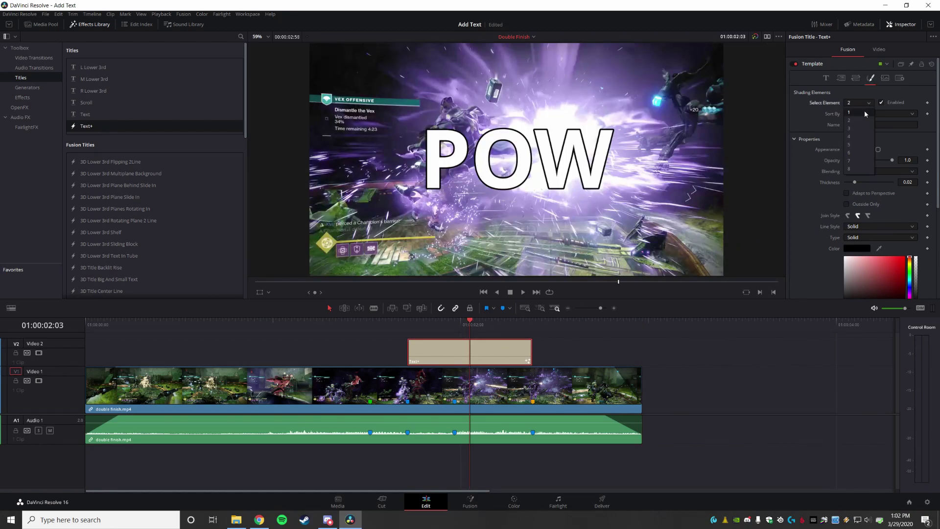
click(865, 112)
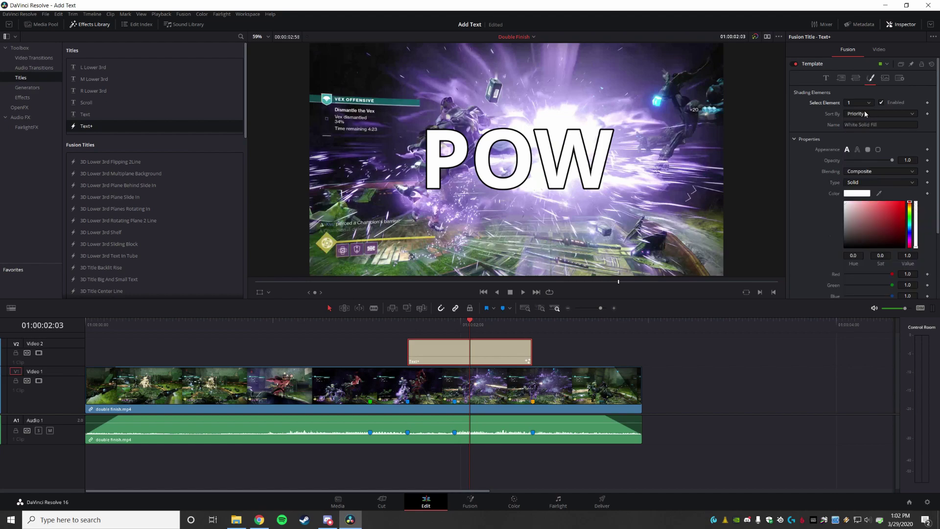
click(883, 183)
click(862, 192)
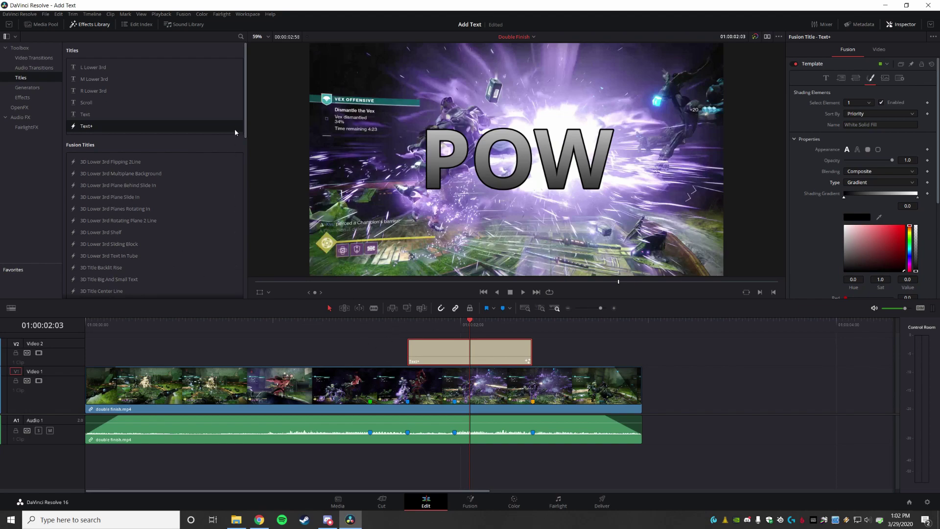
- Replace the Text+ title on Video 2 with the 3D Title Cinematic Type, starting at Marker 2
scroll(242, 145, down, 2)
scroll(241, 149, down, 2)
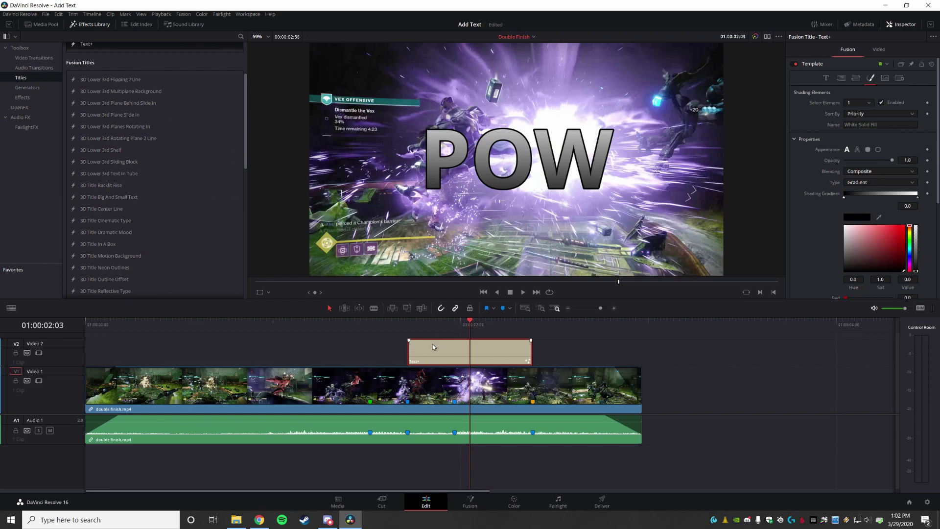
key(Delete)
drag(108, 221, 404, 346)
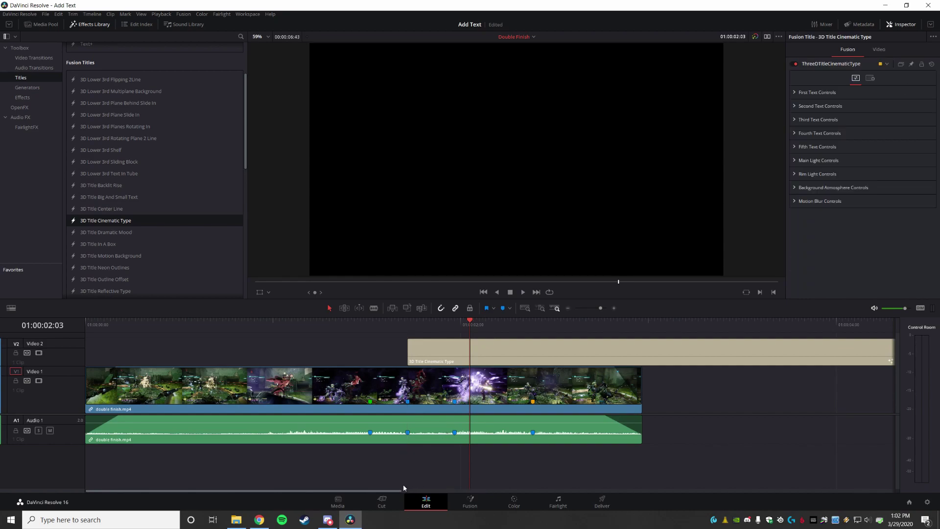
- Shorten the Cinematic Type title on Video 2 so that its end lines up with the orange marker
drag(405, 490, 624, 489)
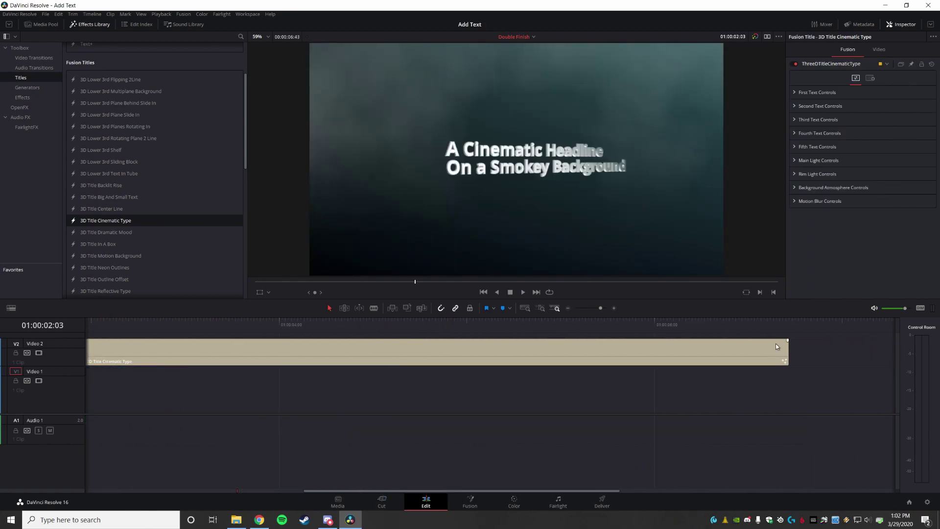
drag(787, 351, 170, 351)
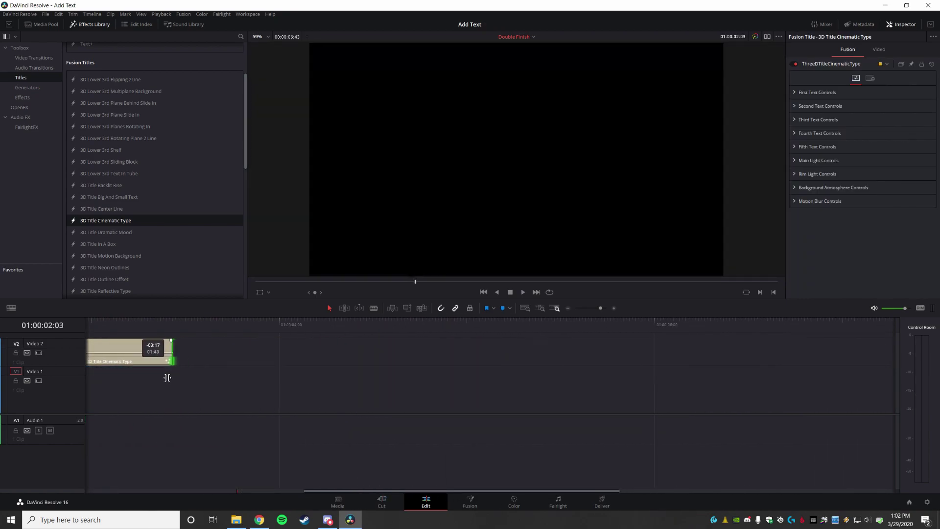
click(407, 491)
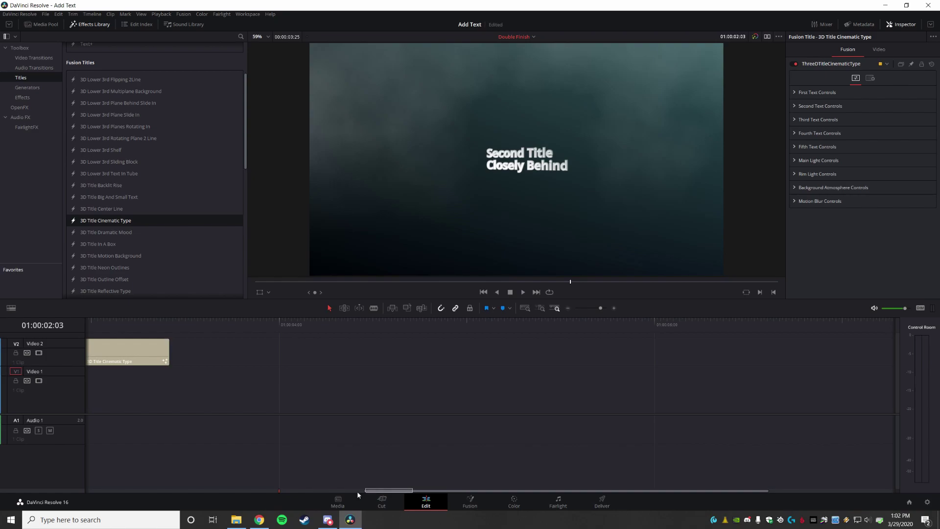
drag(400, 493, 137, 492)
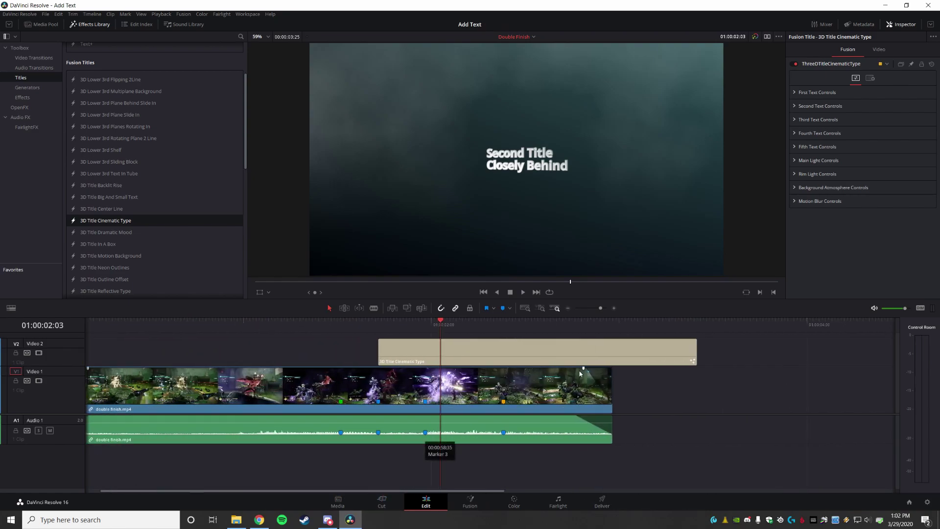
drag(504, 345, 504, 345)
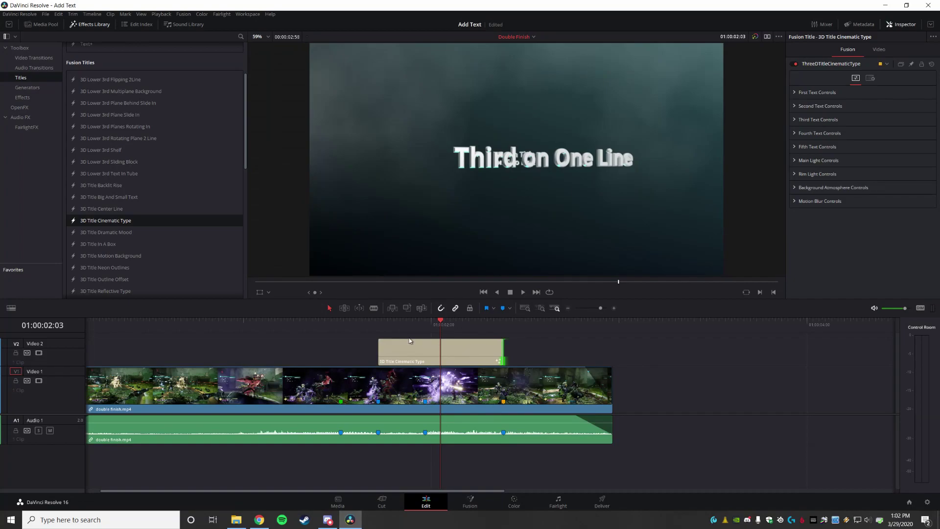
- Preview the first two headlines of the Cinematic Type title and look over their First and Second Text Controls
click(390, 324)
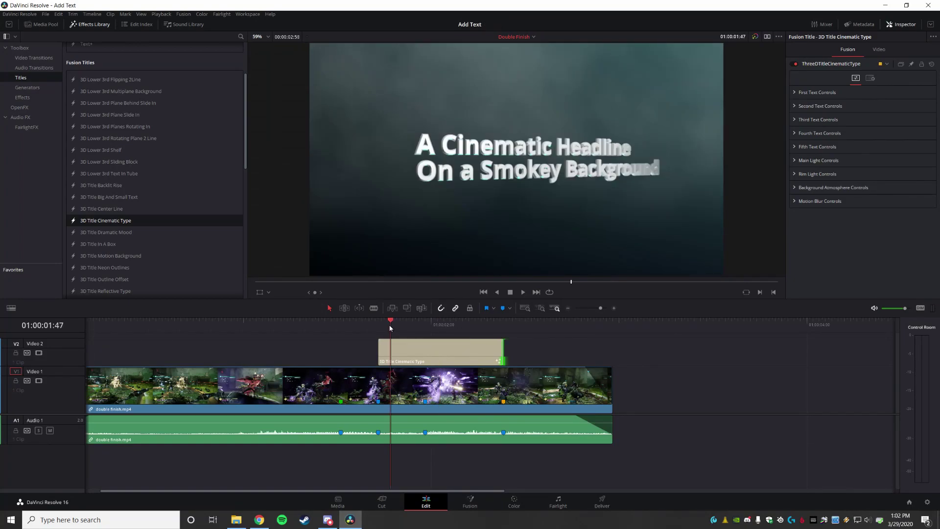
mouse_move(390, 324)
mouse_down()
mouse_move(492, 323)
mouse_move(396, 335)
mouse_up()
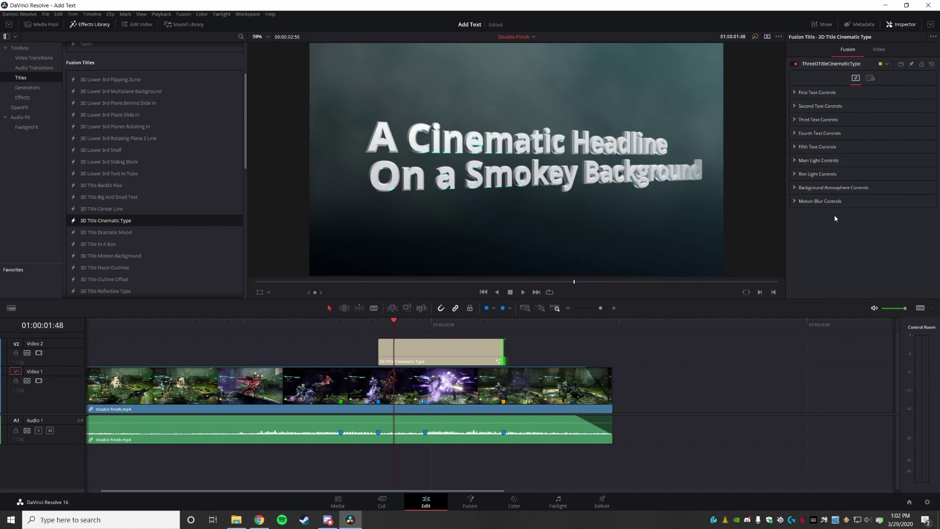
click(795, 93)
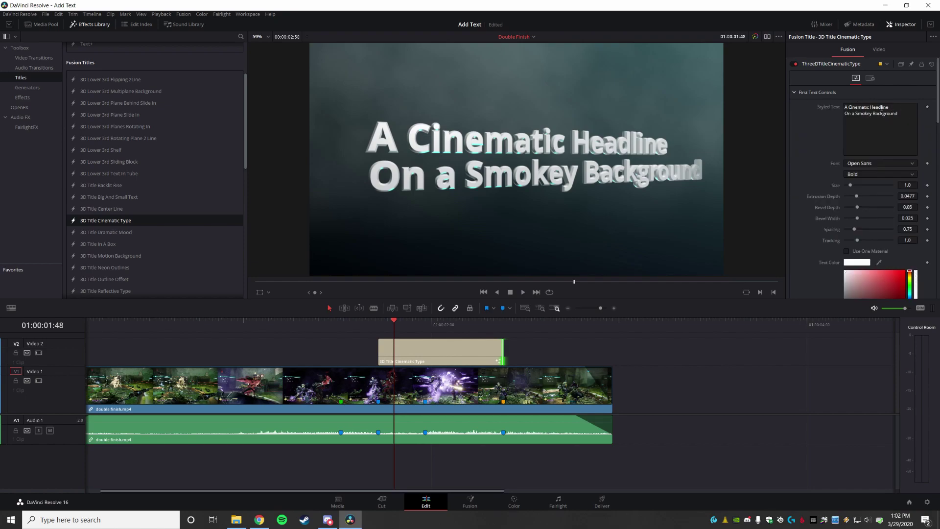
drag(395, 322, 406, 321)
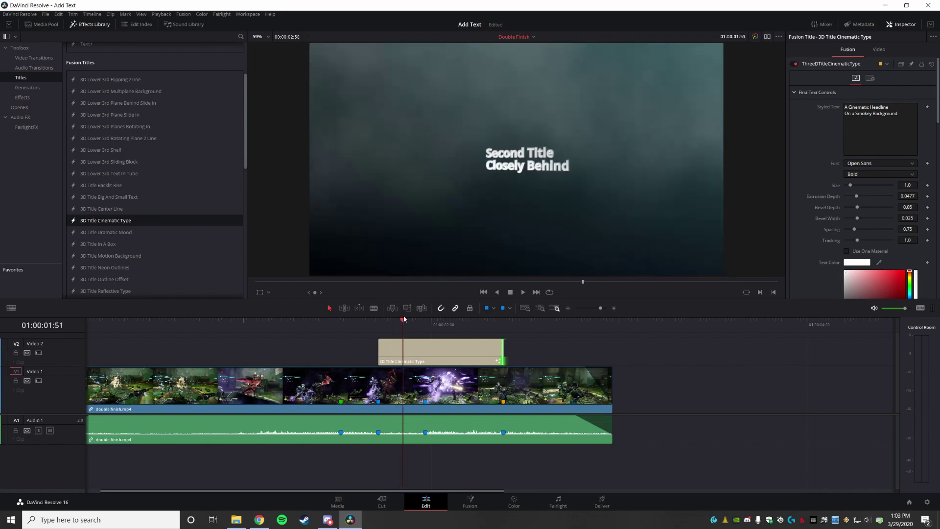
click(795, 92)
click(795, 106)
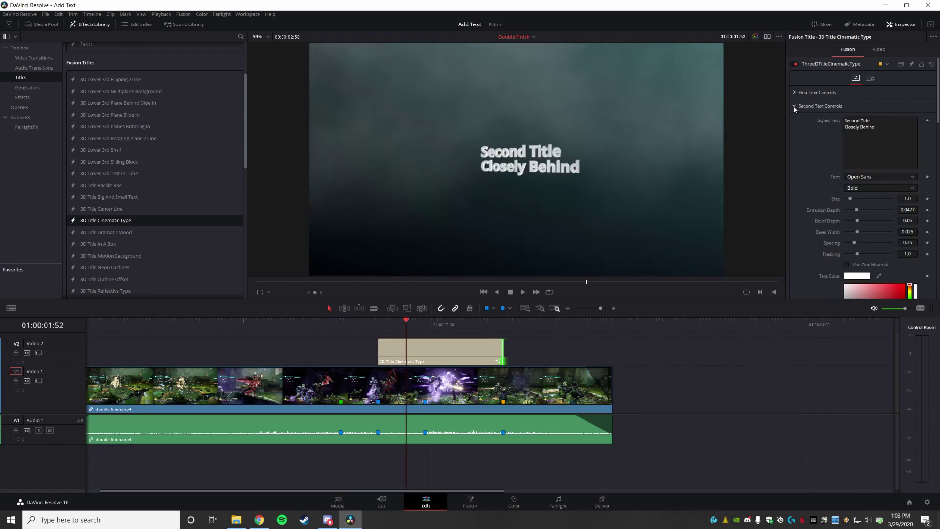
click(795, 106)
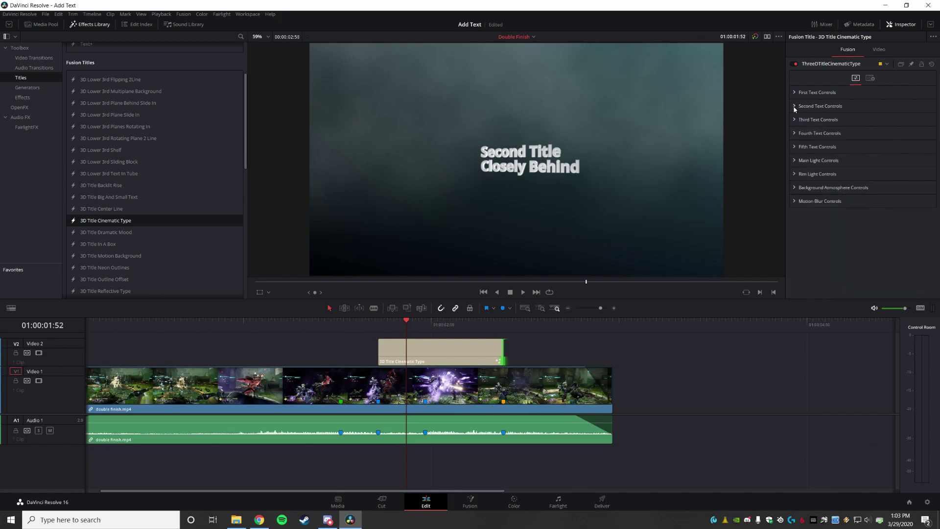
- Examine the Cinematic Type title's Background Atmosphere Controls, including the noise settings and the four corner colours
click(796, 191)
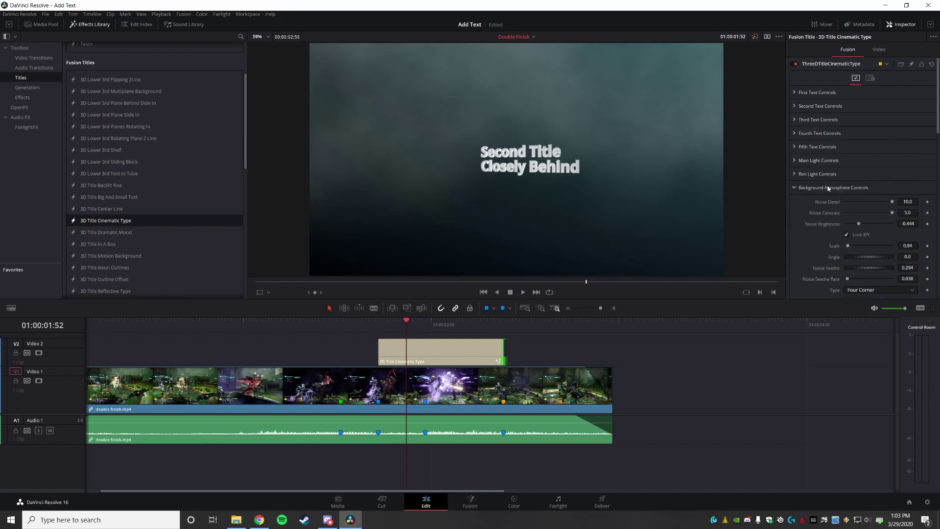
scroll(812, 224, down, 5)
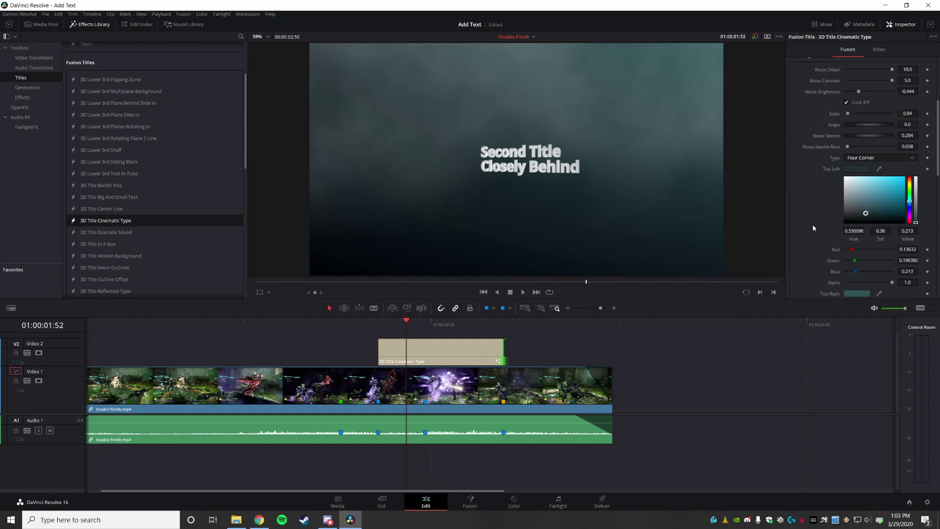
scroll(813, 228, up, 5)
click(794, 188)
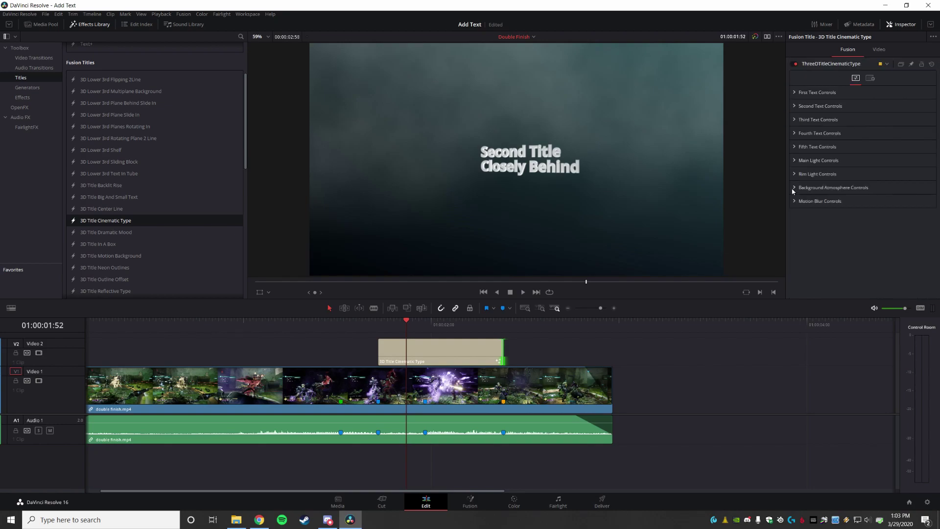
click(793, 191)
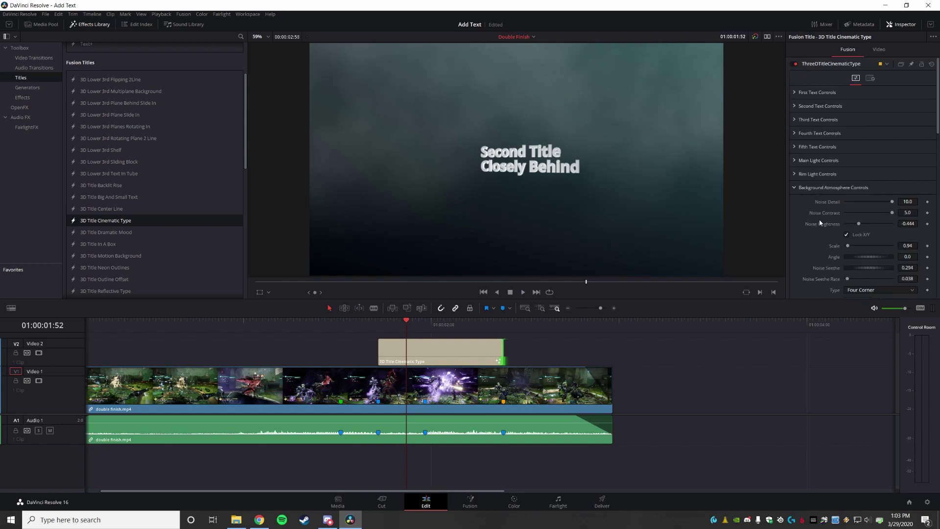
scroll(820, 222, down, 3)
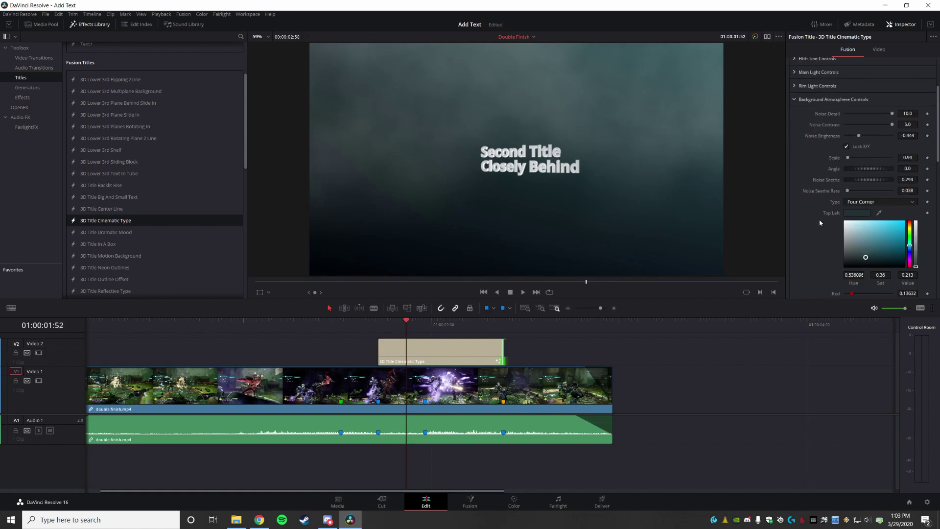
scroll(818, 219, down, 9)
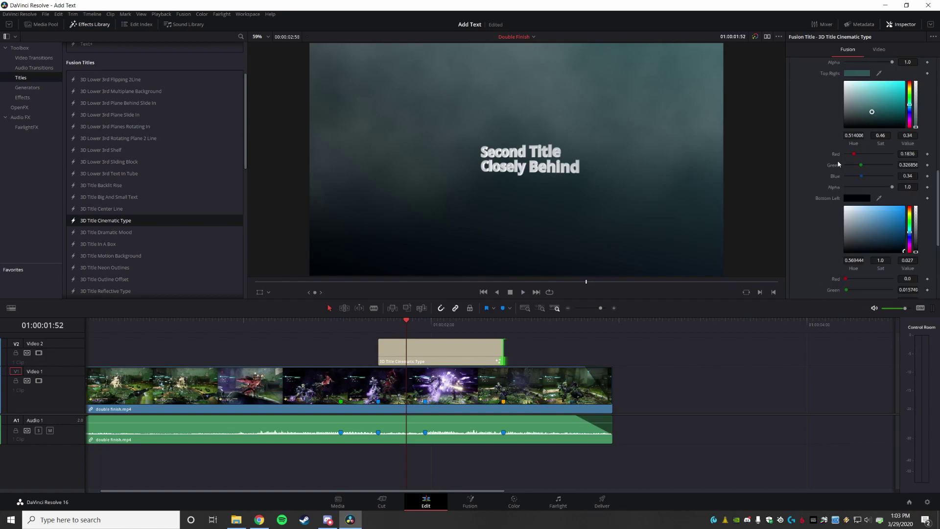
scroll(824, 203, down, 6)
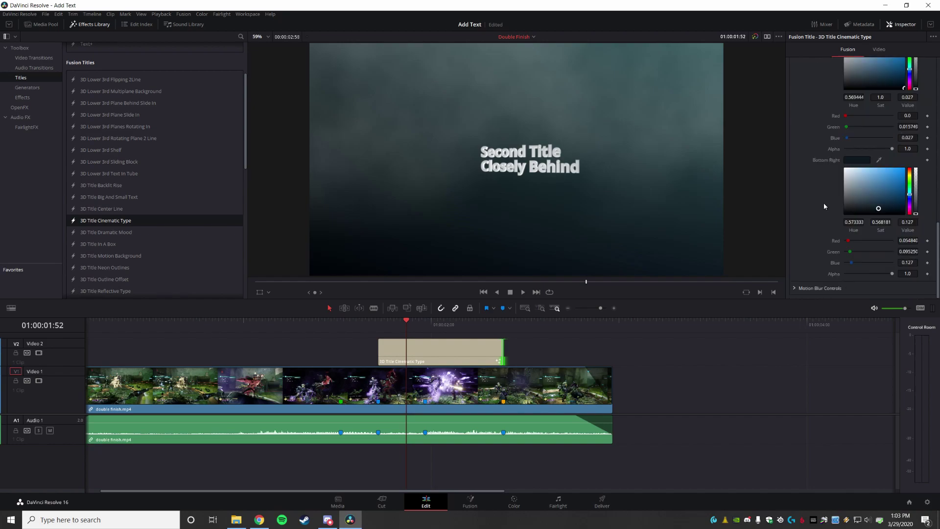
scroll(824, 204, up, 6)
scroll(824, 205, up, 7)
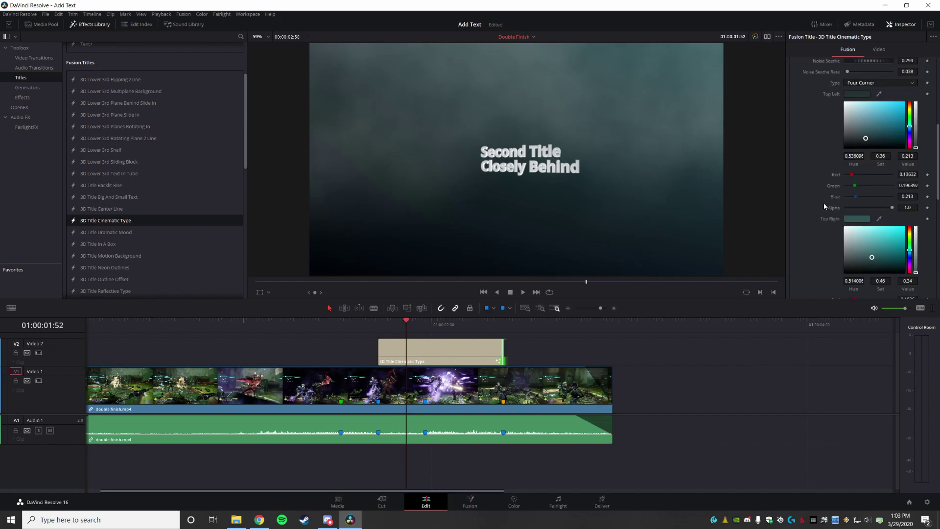
click(795, 69)
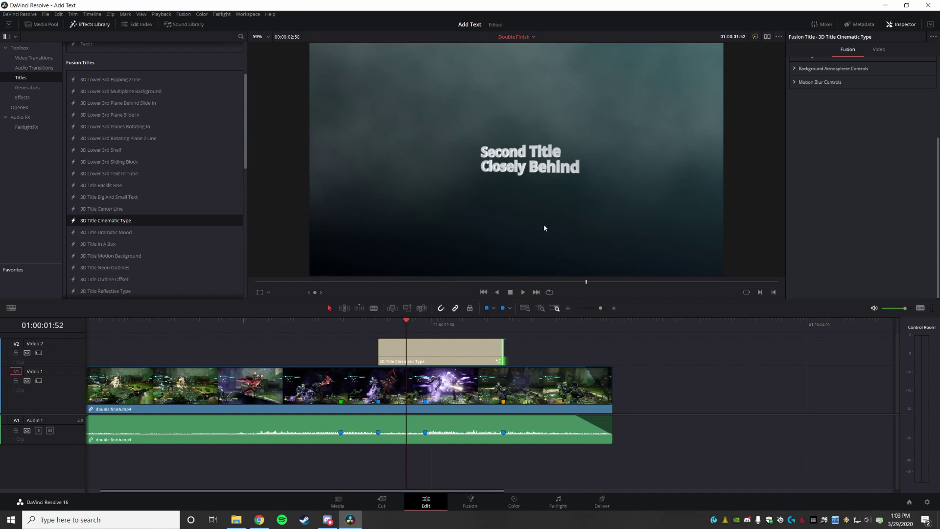
- Play back the Cinematic Type title from Marker 2 through to the end of the clip
drag(406, 322, 384, 324)
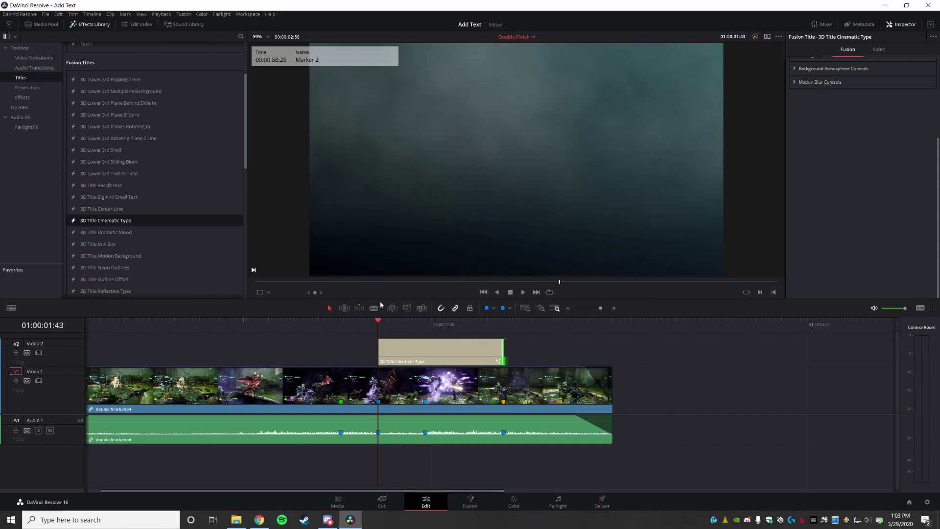
click(165, 15)
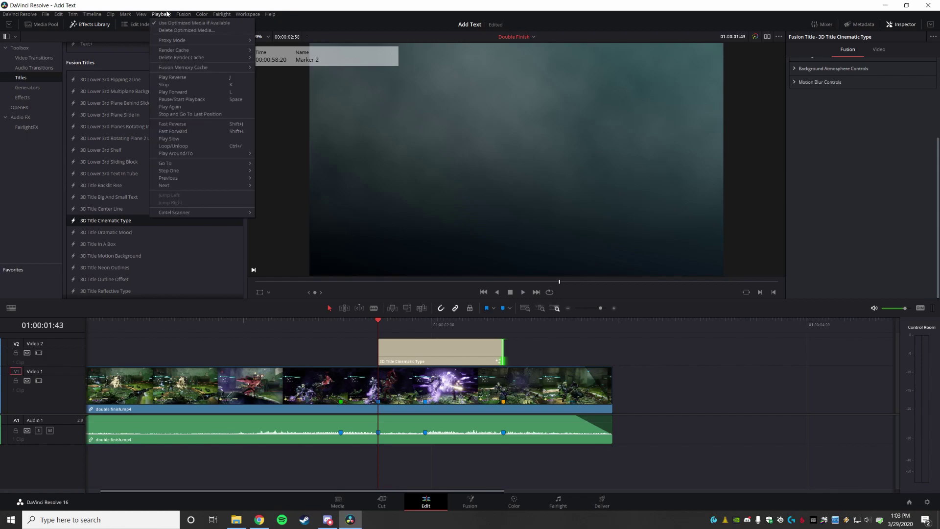
click(274, 38)
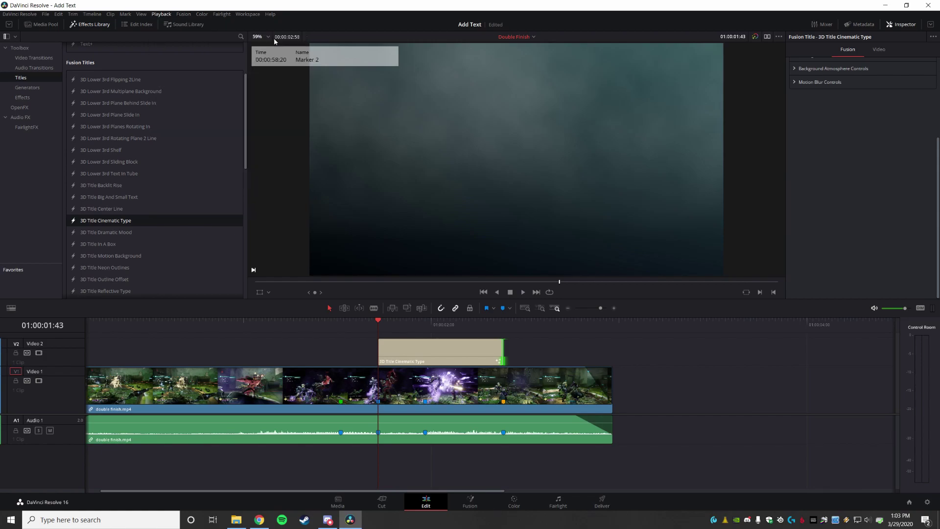
key(space)
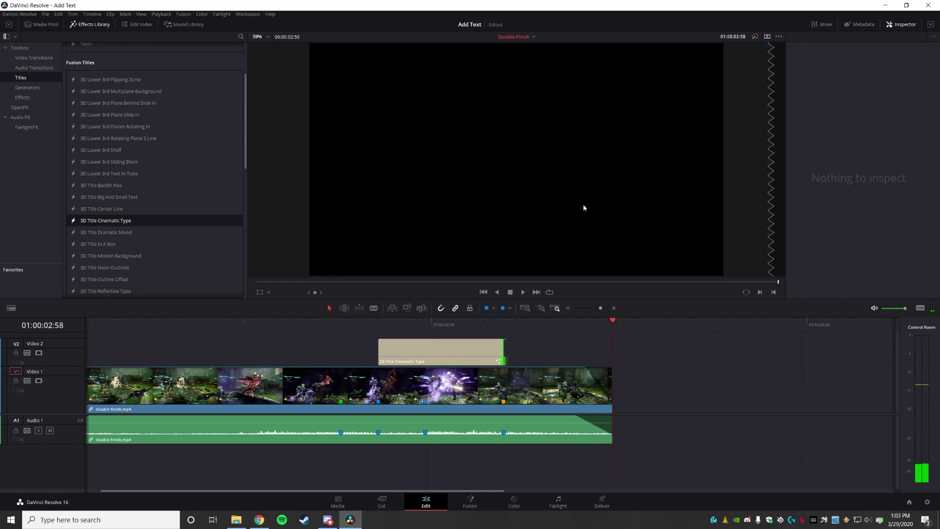
- Set Proxy Mode to Half Resolution and play the timeline from shortly before the title
click(157, 15)
mouse_move(205, 40)
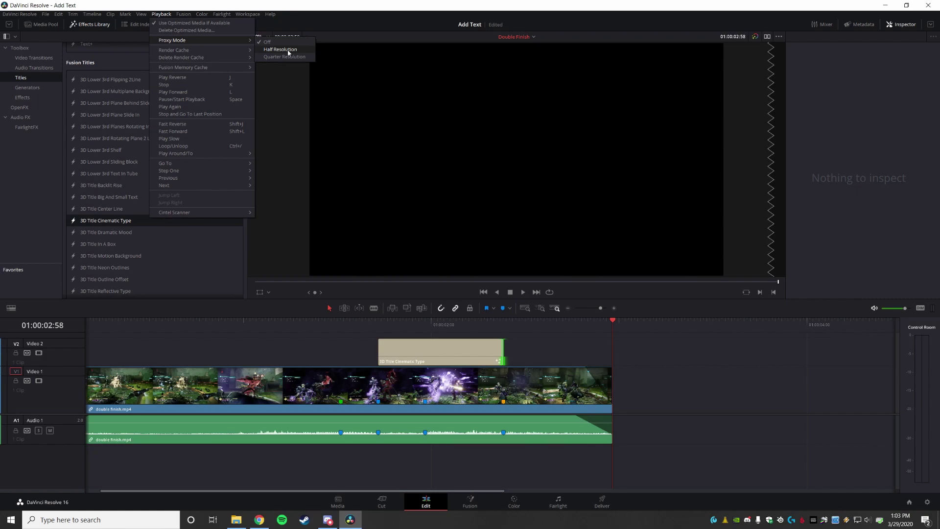
click(289, 50)
click(304, 327)
key(space)
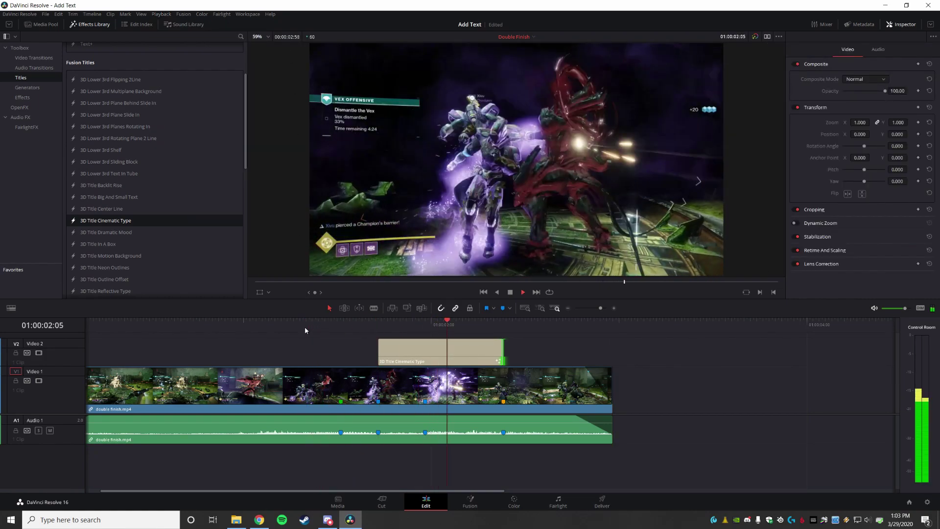
- Set Proxy Mode to Quarter Resolution and play the timeline again from several points before the title
click(163, 15)
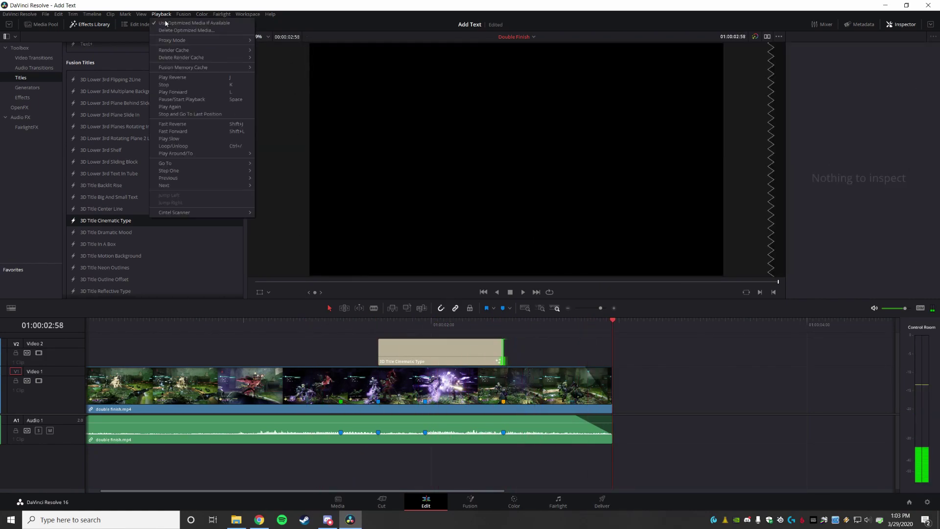
click(268, 72)
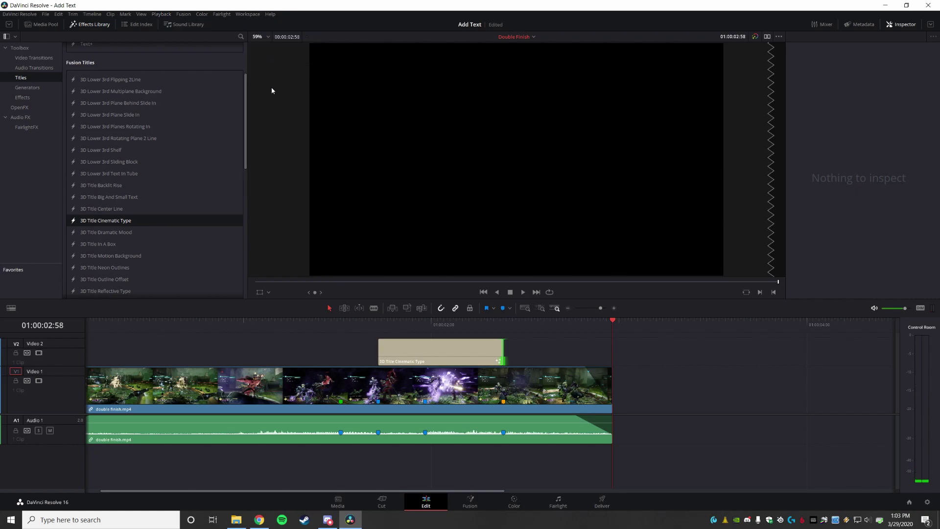
click(304, 326)
key(space)
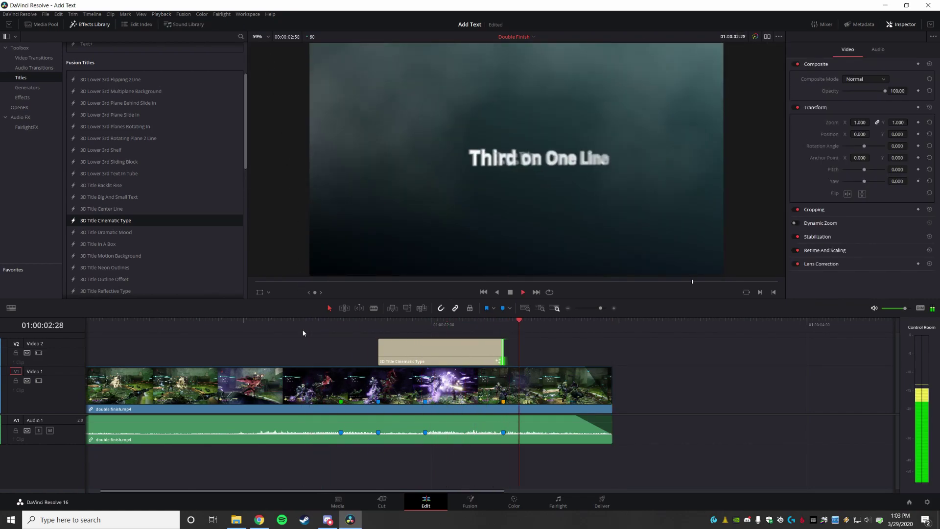
click(377, 323)
drag(377, 324, 342, 318)
key(space)
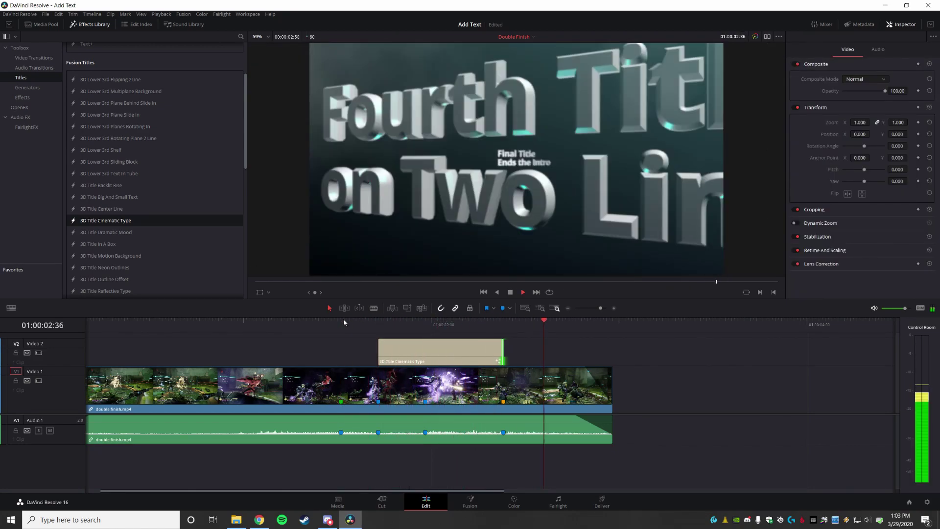
click(344, 321)
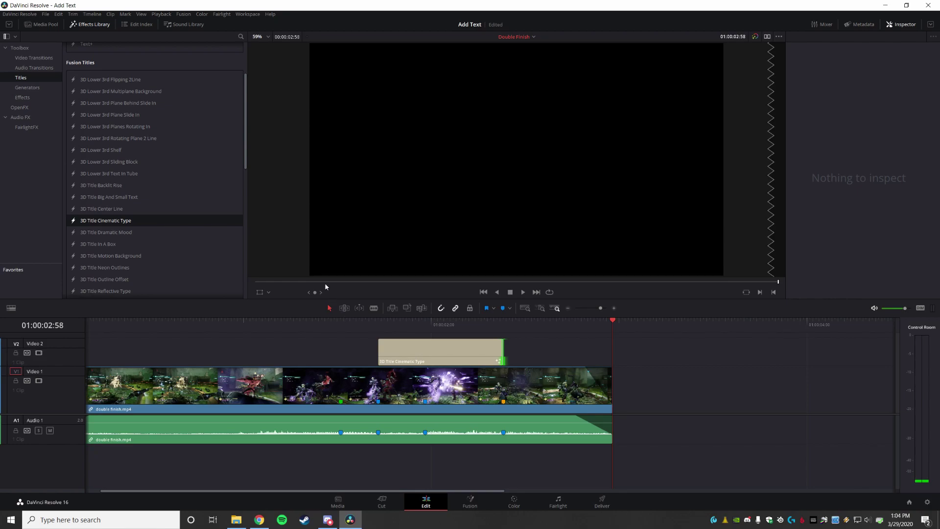
- Switch the playback Proxy Mode to Half Resolution
click(161, 14)
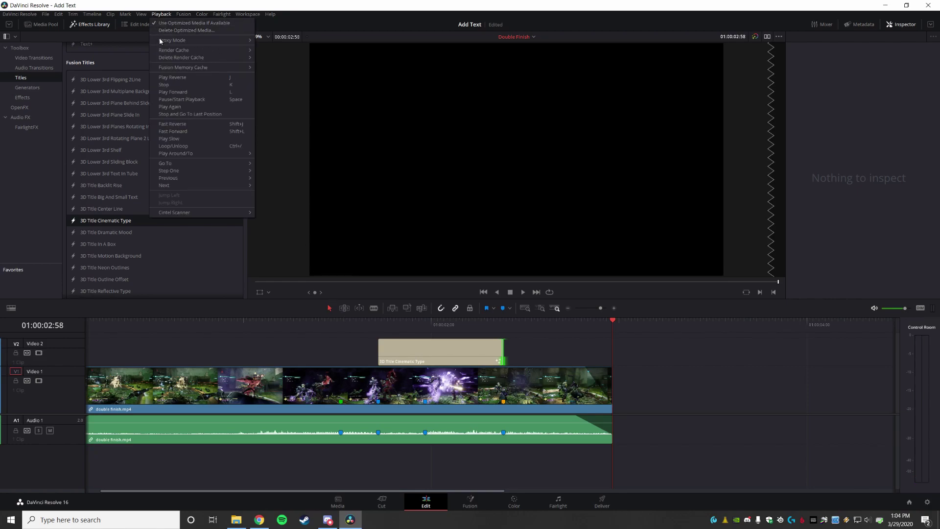
mouse_move(162, 40)
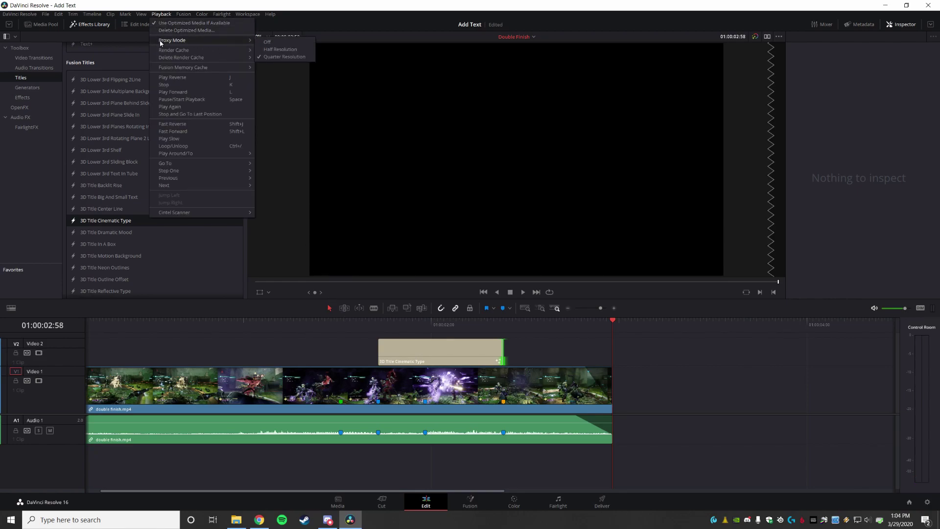
click(281, 49)
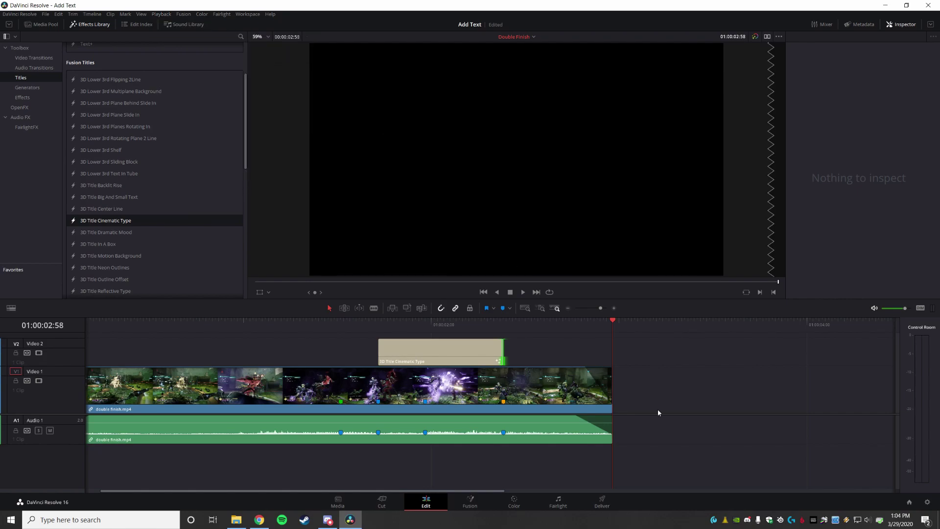